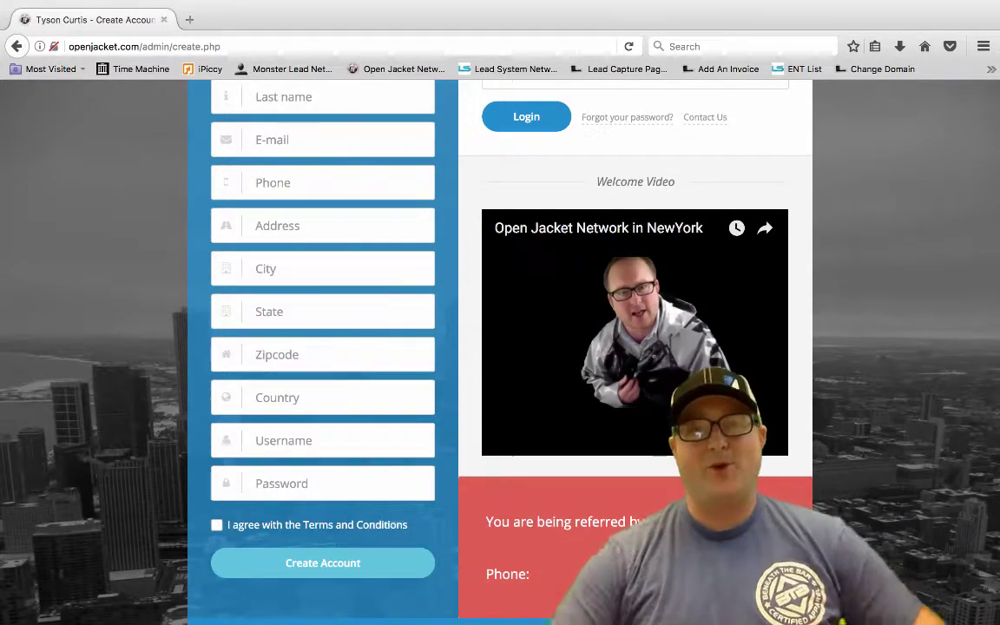
{"action": "scroll", "coordinate": [618, 428], "scroll_direction": "up", "scroll_amount": 3}
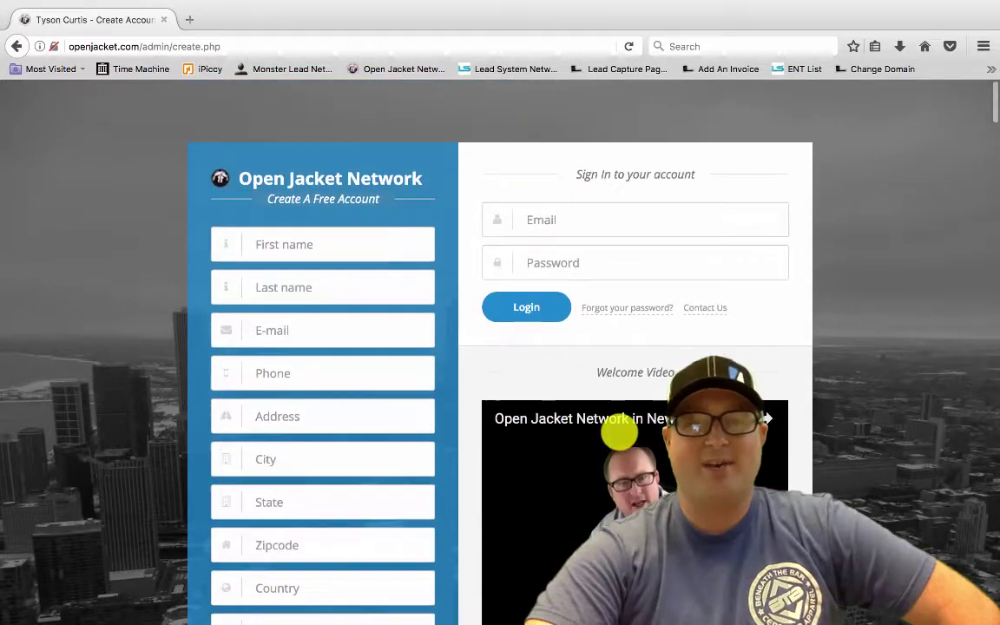
{"action": "scroll", "coordinate": [618, 431], "scroll_direction": "down", "scroll_amount": 2}
{"action": "scroll", "coordinate": [618, 429], "scroll_direction": "up", "scroll_amount": 1}
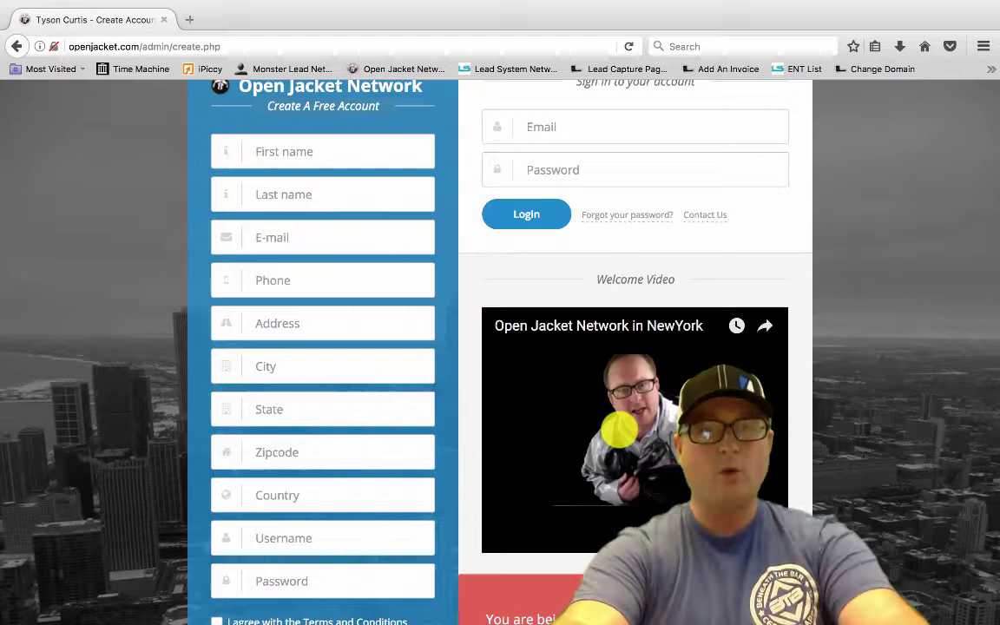
{"action": "left_click", "coordinate": [313, 153]}
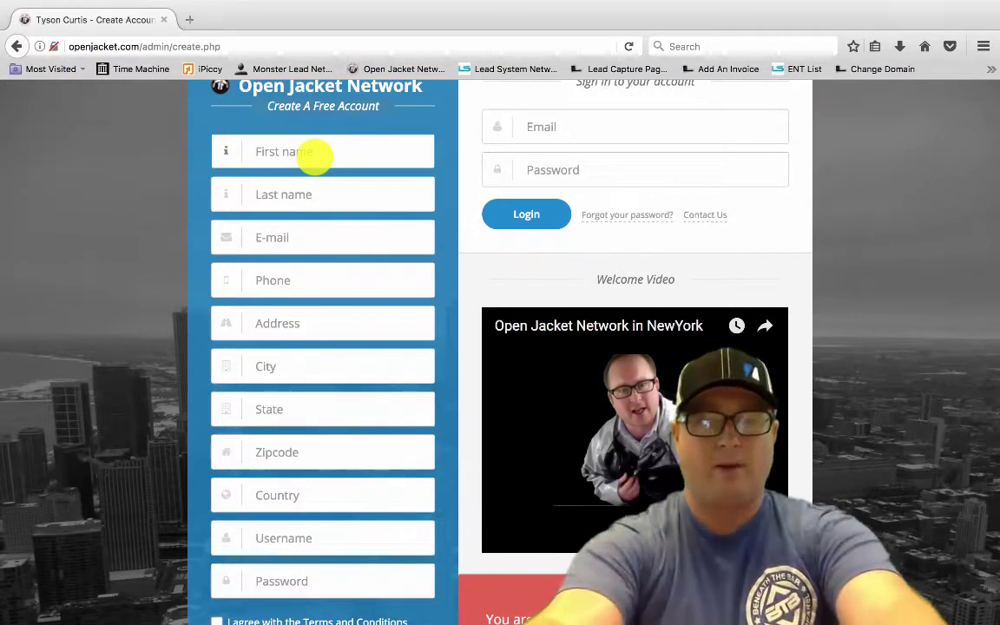
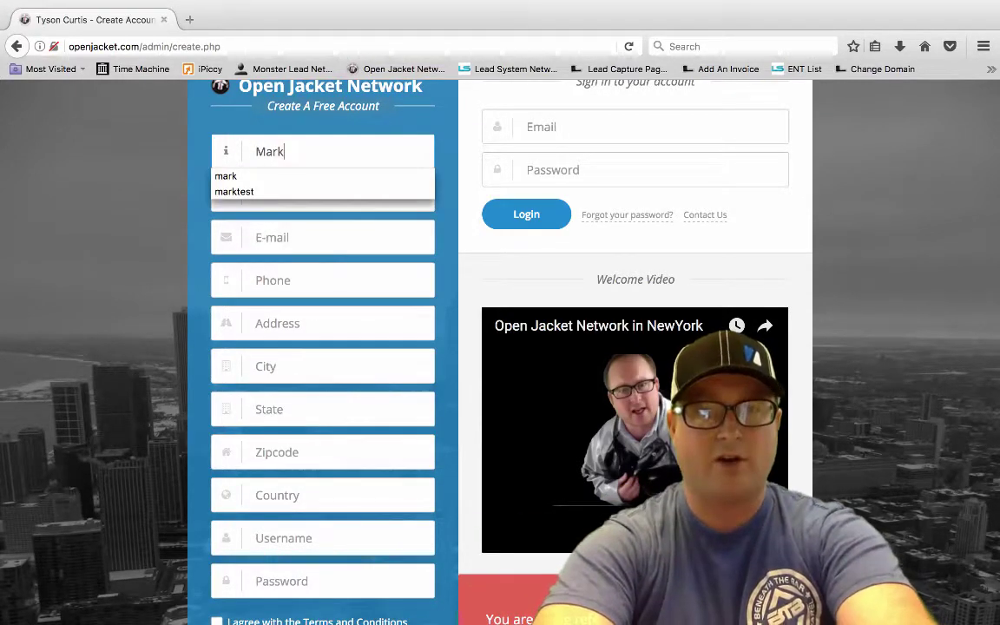
{"action": "key", "text": "Tab"}
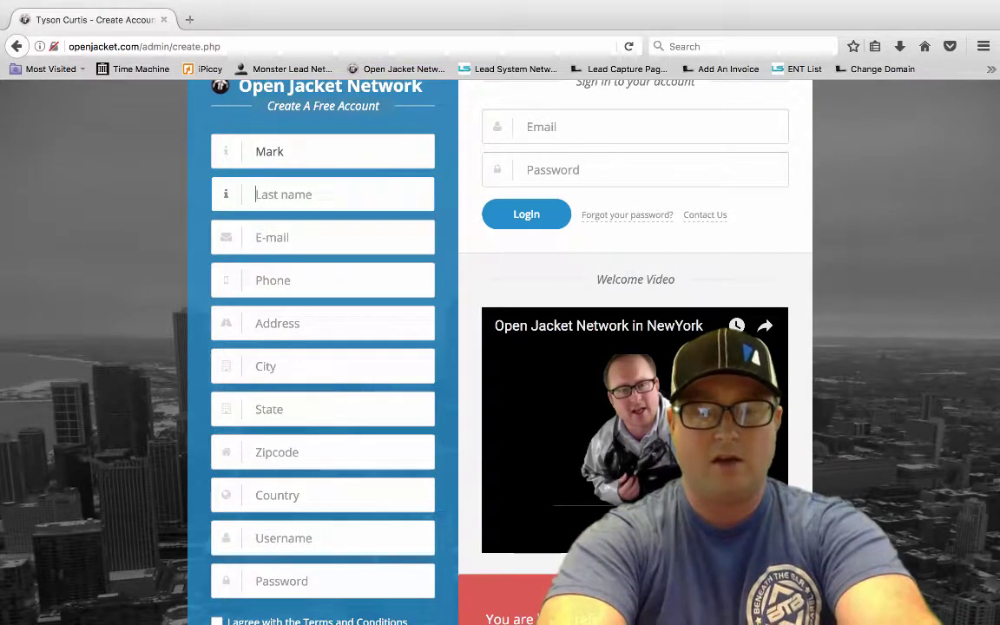
{"action": "key", "text": "Tab"}
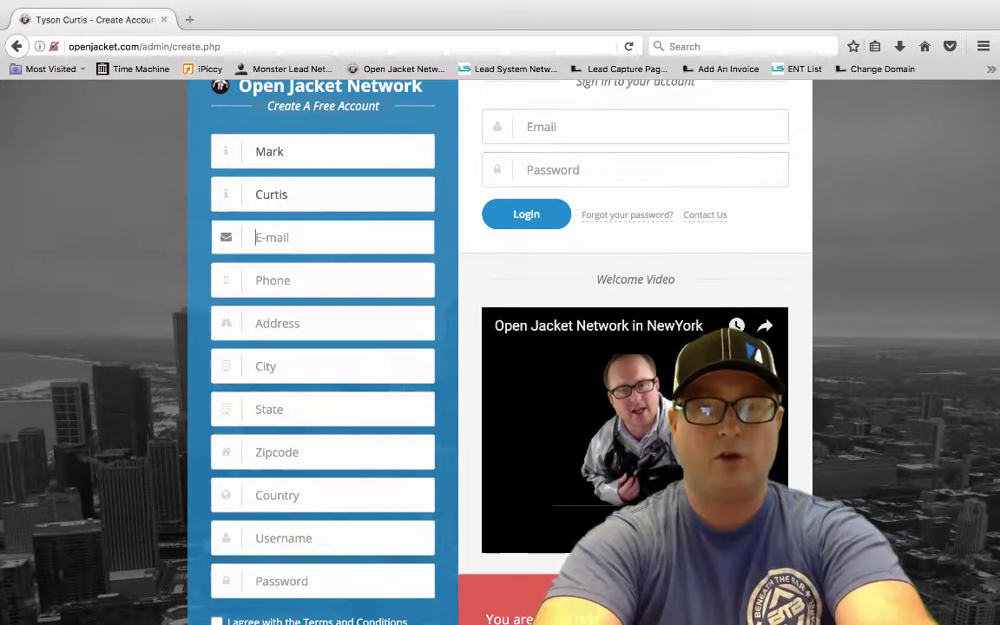
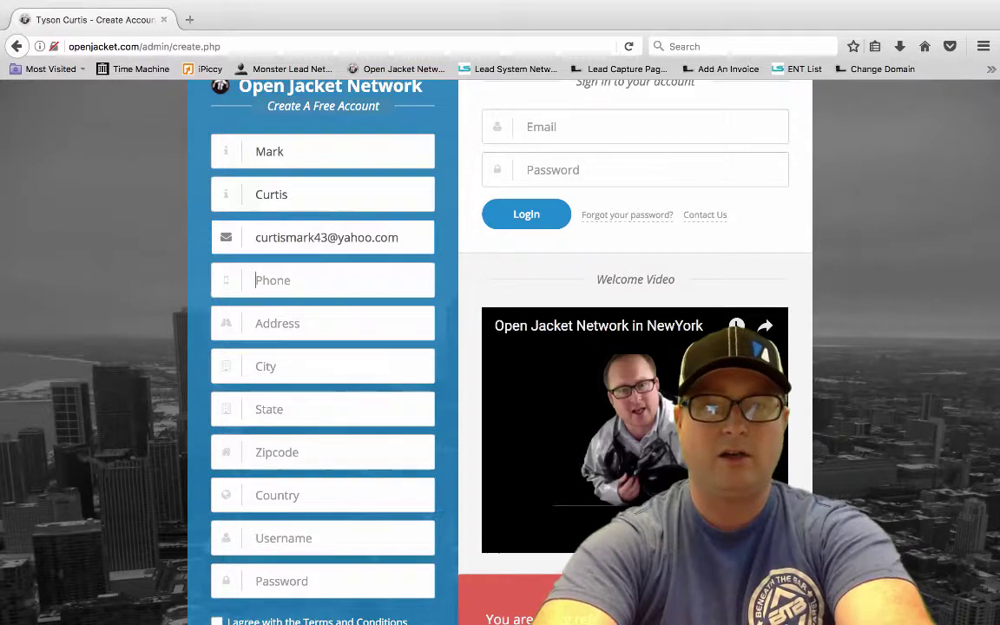
{"action": "key", "text": "Tab"}
Step: Fill in the phone (509-555), address, city, state, zipcode and country fields
{"action": "type", "text": "509-"}
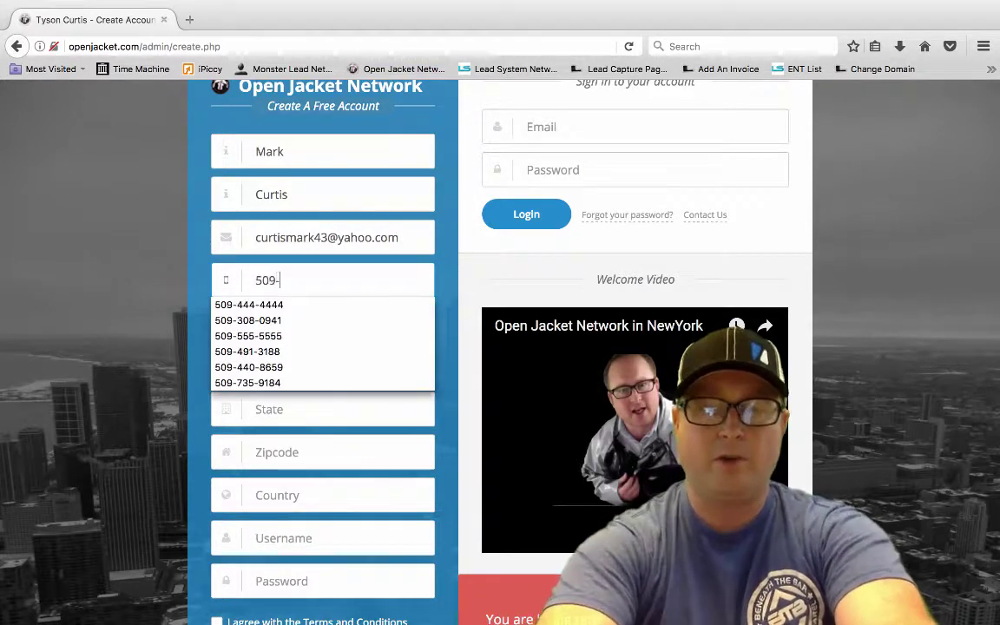
{"action": "type", "text": "555"}
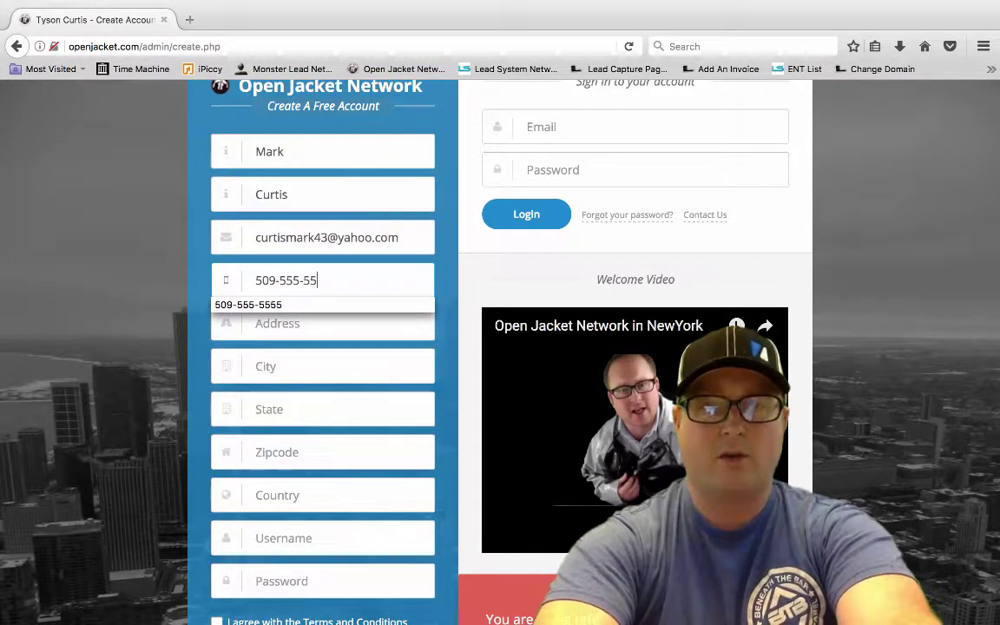
{"action": "key", "text": "Tab"}
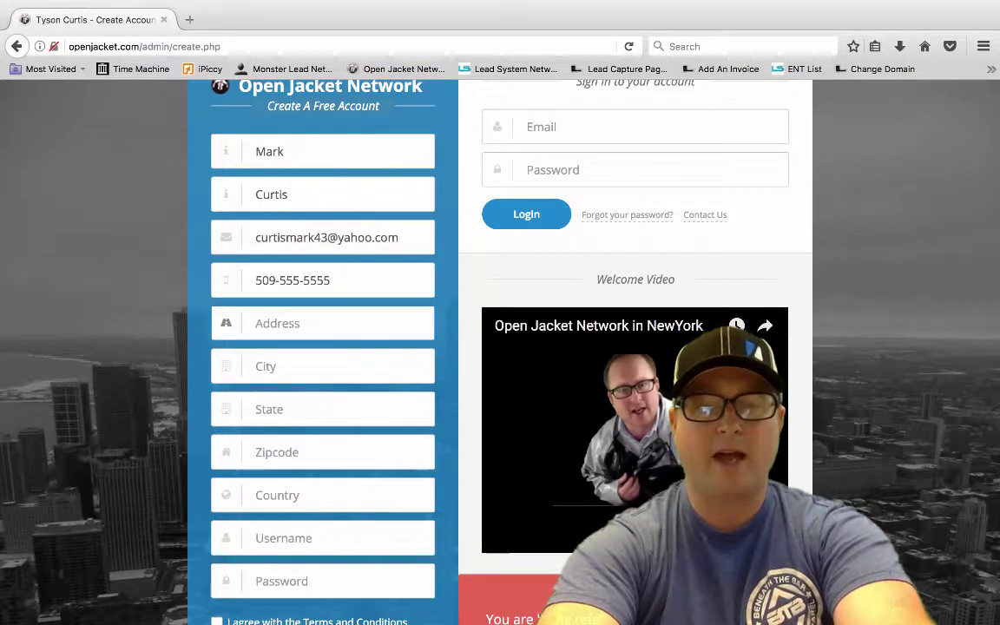
{"action": "type", "text": "adres"}
{"action": "key", "text": "Tab"}
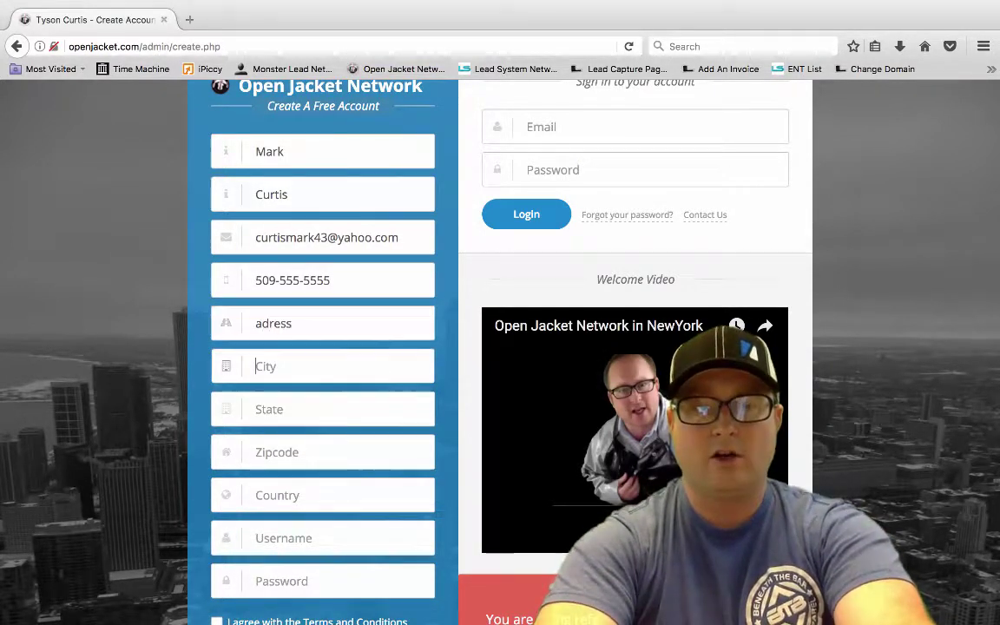
{"action": "type", "text": "city"}
{"action": "key", "text": "Tab"}
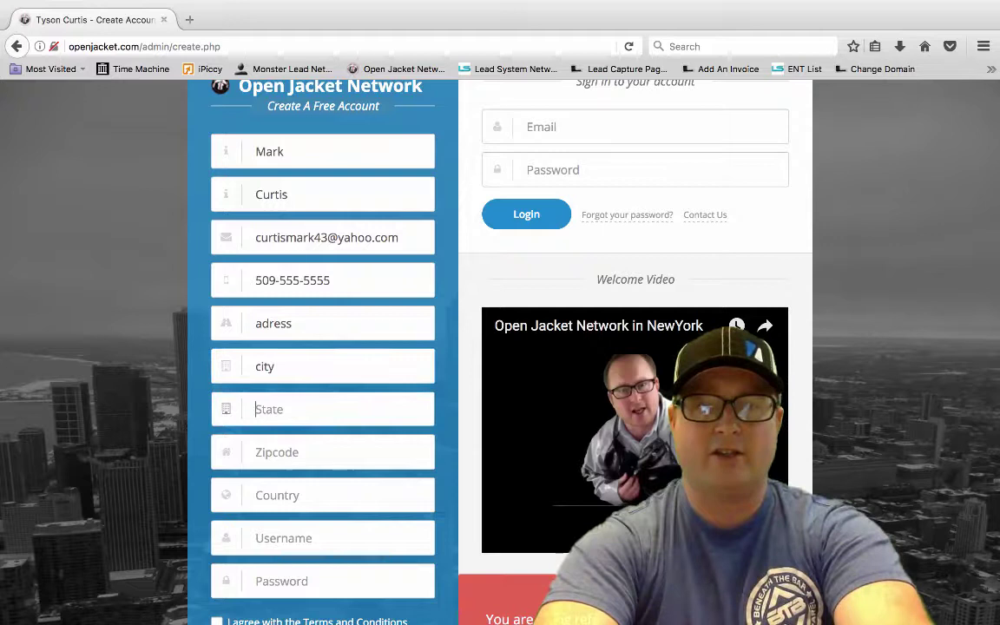
{"action": "type", "text": "state"}
{"action": "key", "text": "Tab"}
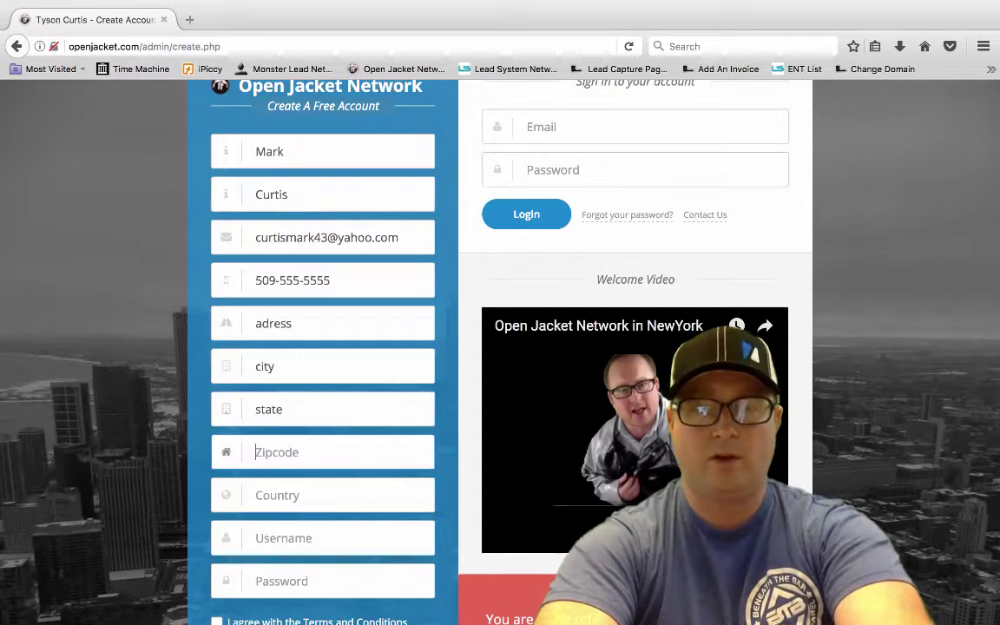
{"action": "type", "text": "zipcode"}
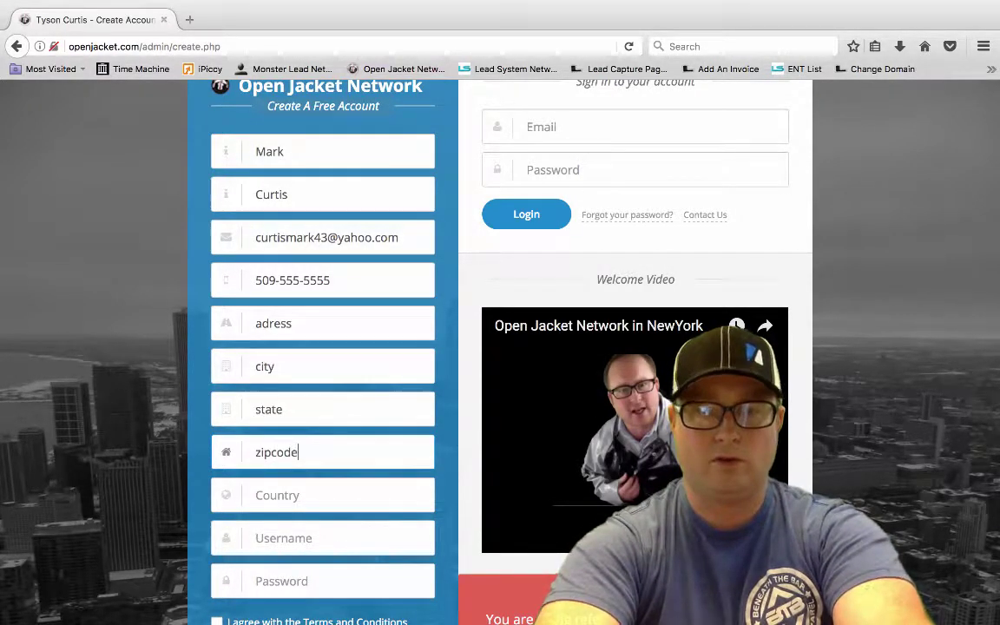
{"action": "key", "text": "Tab"}
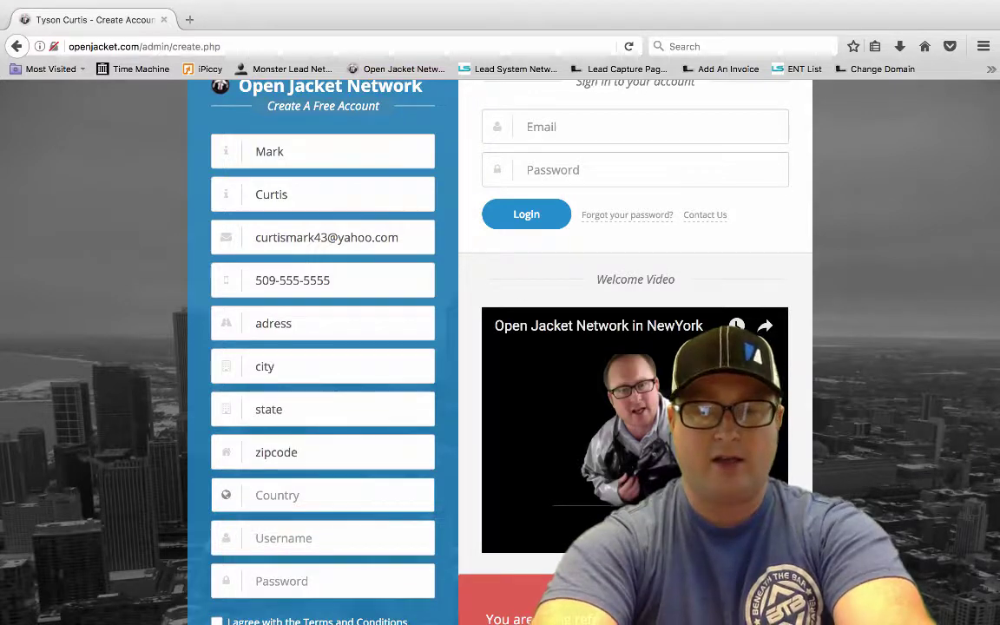
{"action": "type", "text": "u"}
{"action": "type", "text": "a"}
{"action": "key", "text": "Tab"}
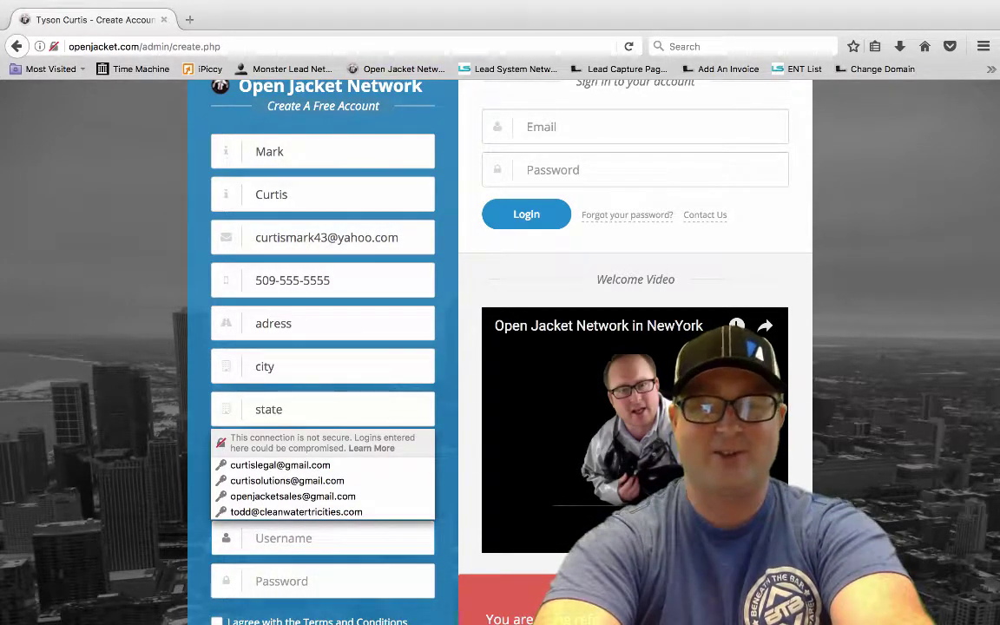
{"action": "type", "text": "t"}
{"action": "left_click", "coordinate": [319, 156]}
{"action": "type", "text": "y"}
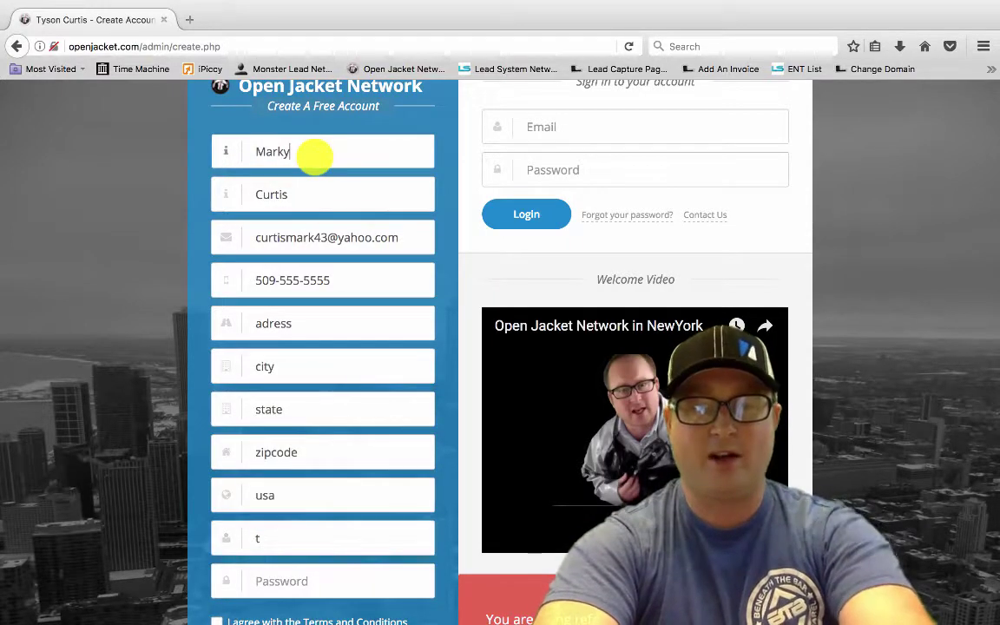
{"action": "type", "text": "so"}
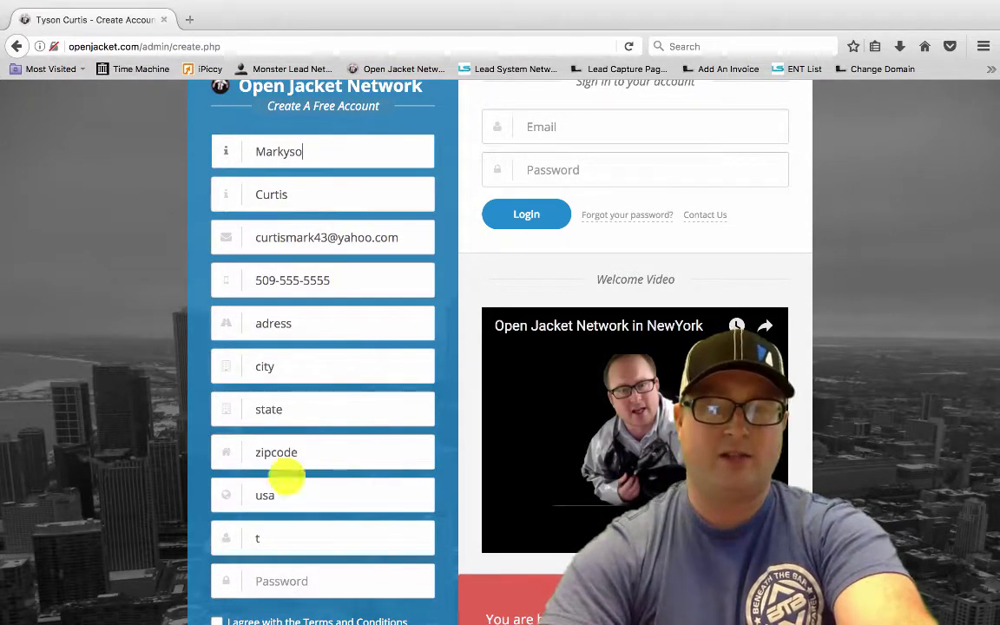
{"action": "left_click", "coordinate": [313, 539]}
{"action": "key", "text": "BackSpace"}
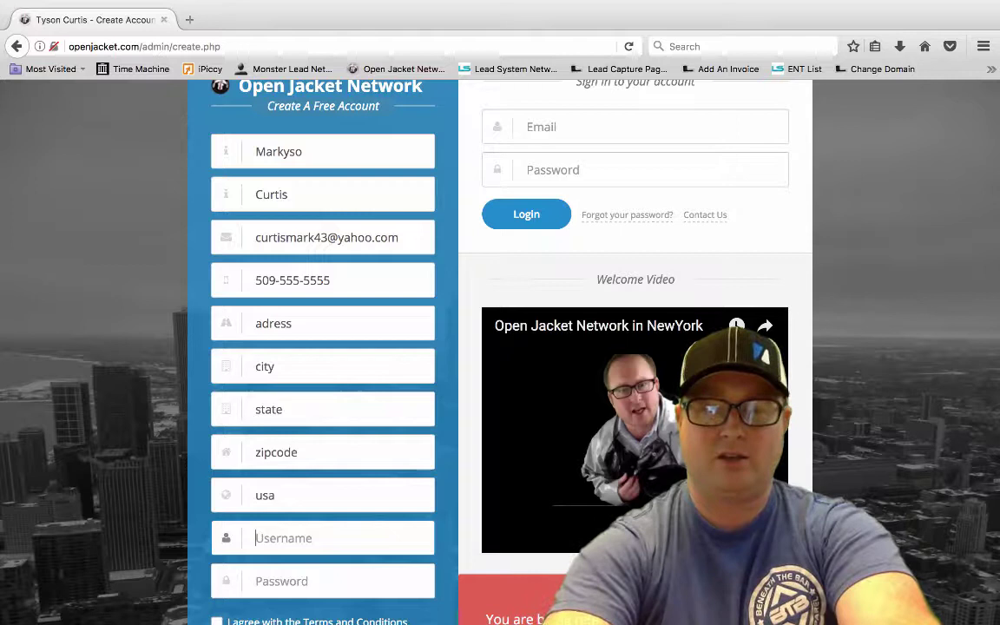
{"action": "type", "text": "one"}
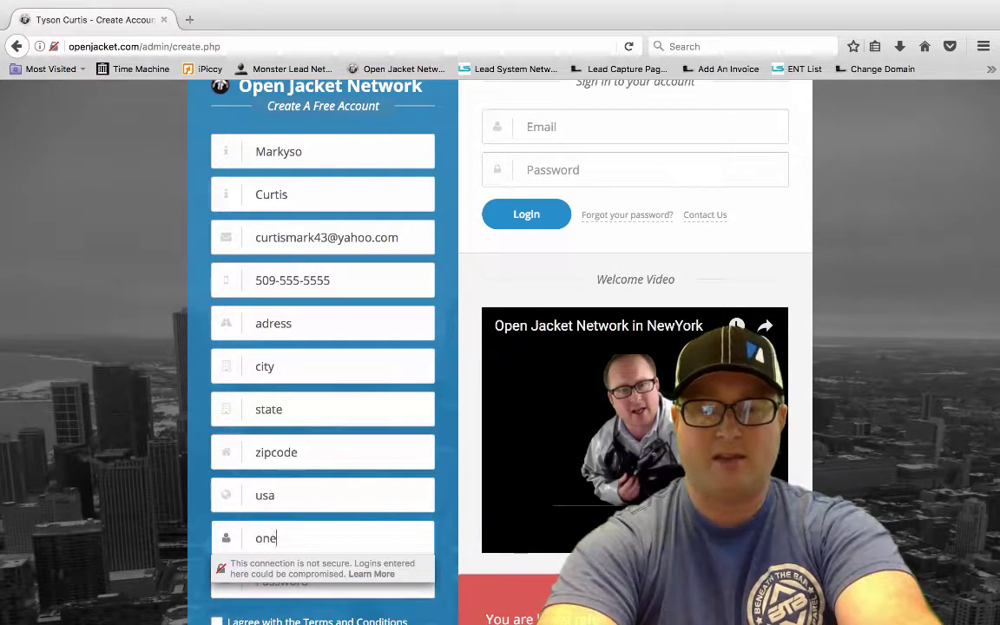
{"action": "key", "text": "BackSpace"}
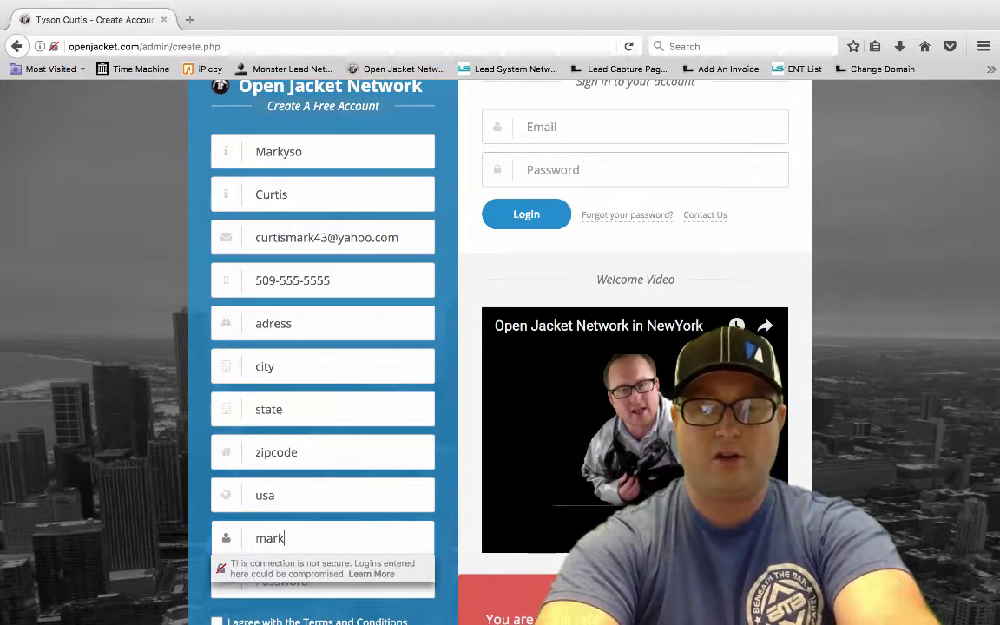
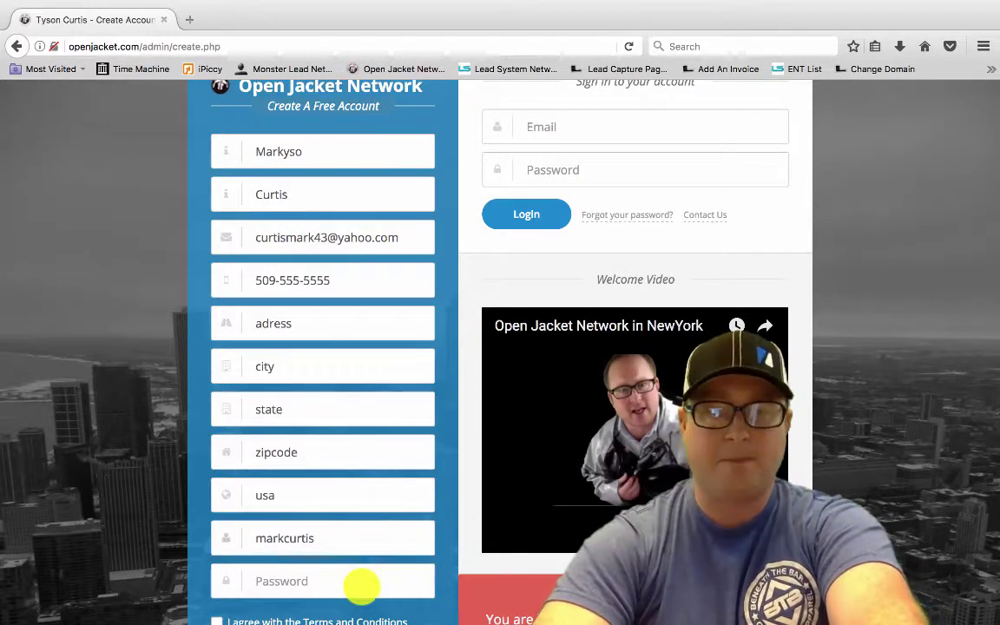
Step: Enter the account password and scroll down to the end of the form
{"action": "left_click", "coordinate": [361, 582]}
{"action": "type", "text": "pa"}
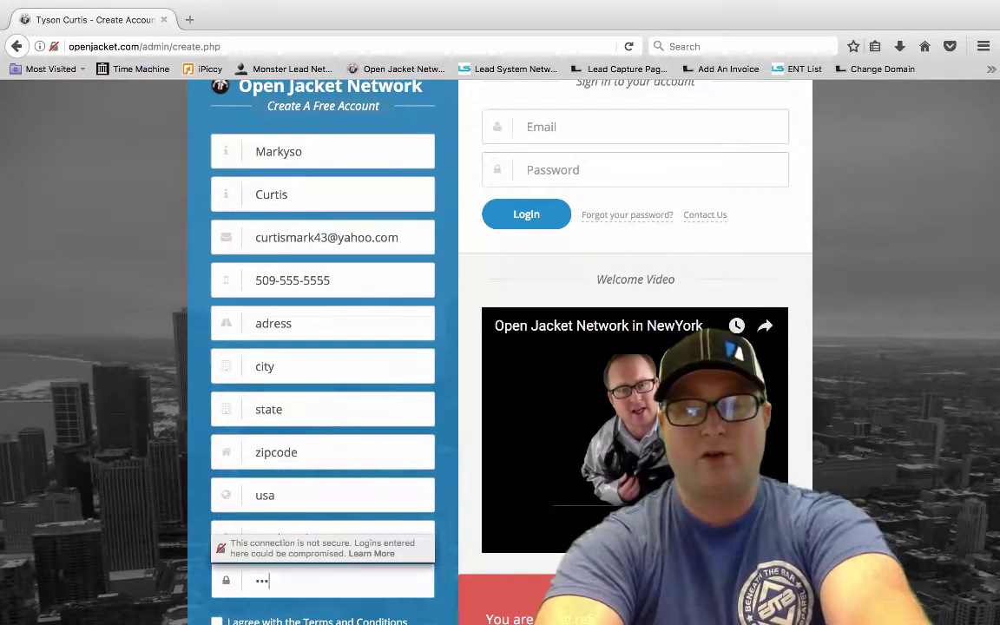
{"action": "key", "text": "BackSpace"}
{"action": "key", "text": "BackSpace"}
{"action": "key", "text": "BackSpace"}
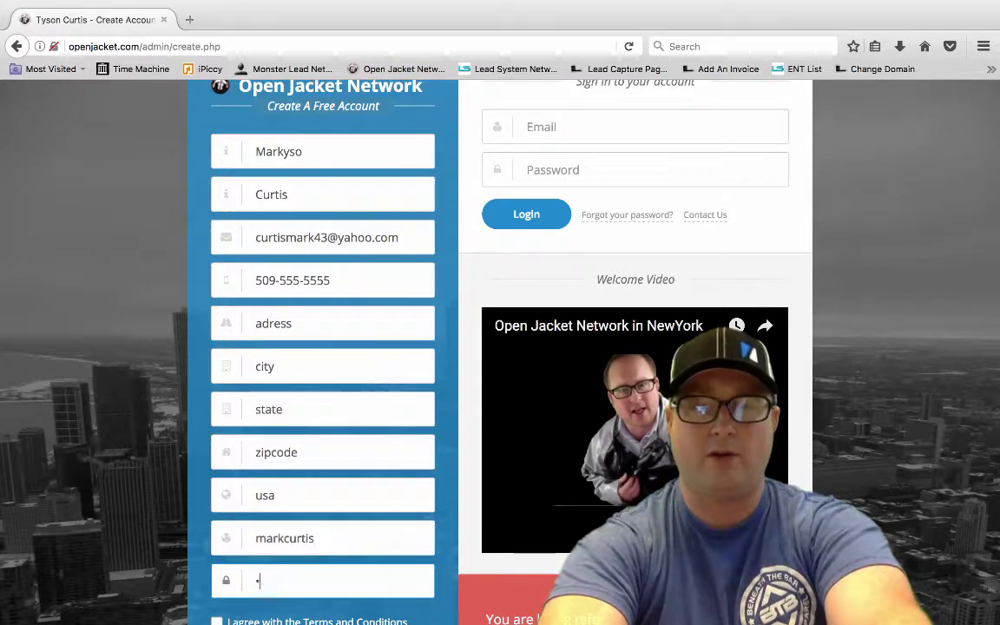
{"action": "key", "text": "BackSpace"}
{"action": "type", "text": "passw"}
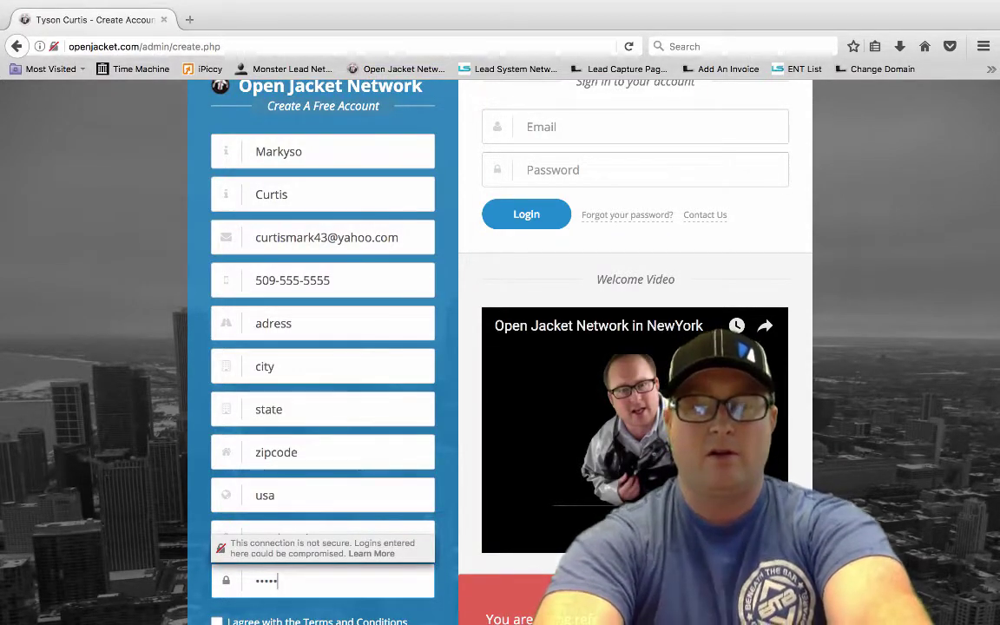
{"action": "scroll", "coordinate": [327, 277], "scroll_direction": "down", "scroll_amount": 3}
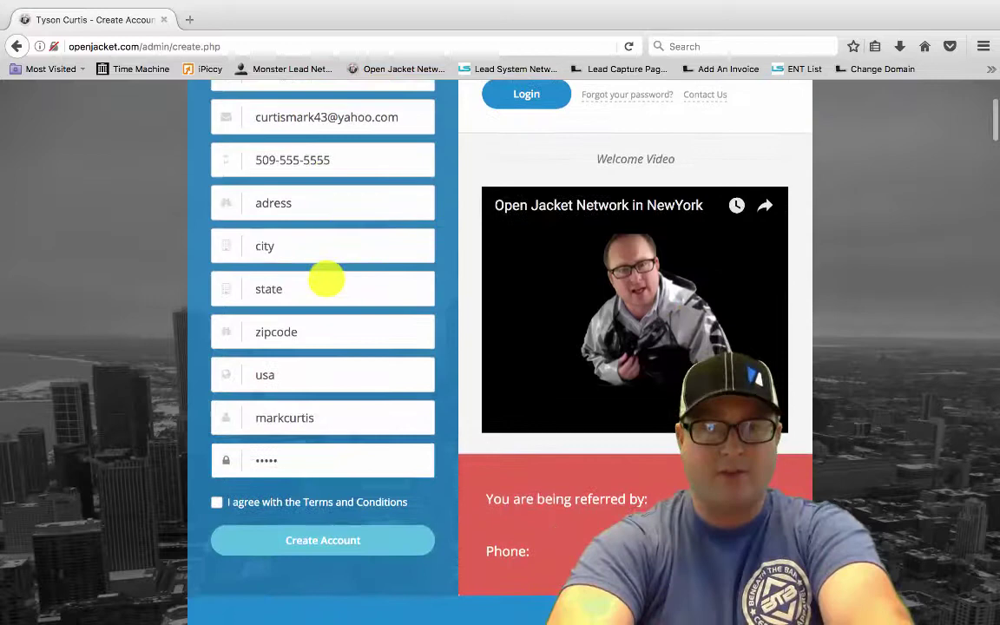
{"action": "scroll", "coordinate": [326, 278], "scroll_direction": "up", "scroll_amount": 1}
{"action": "scroll", "coordinate": [326, 278], "scroll_direction": "up", "scroll_amount": 3}
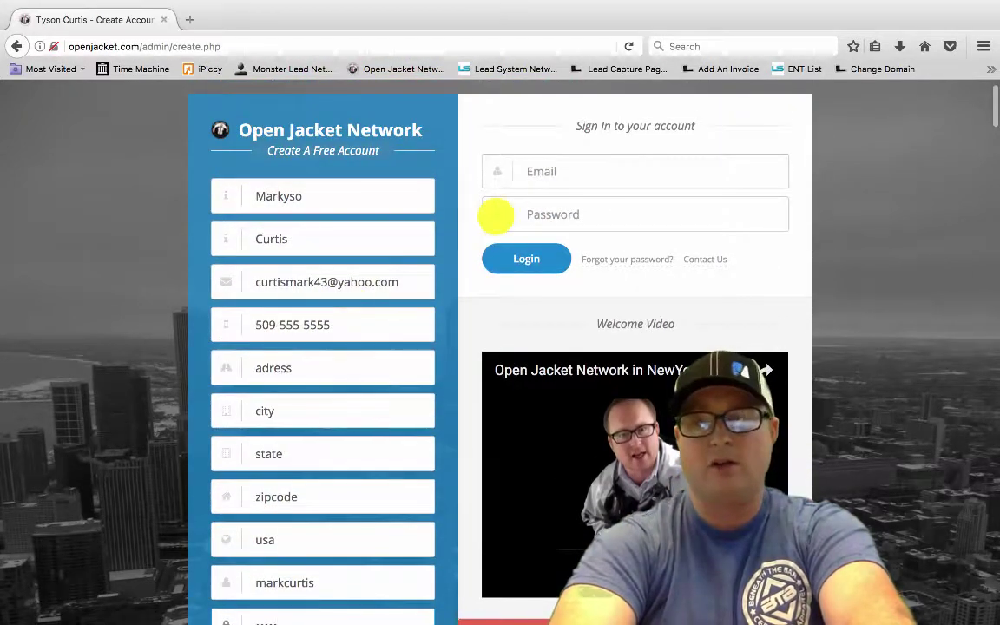
{"action": "scroll", "coordinate": [334, 279], "scroll_direction": "down", "scroll_amount": 1}
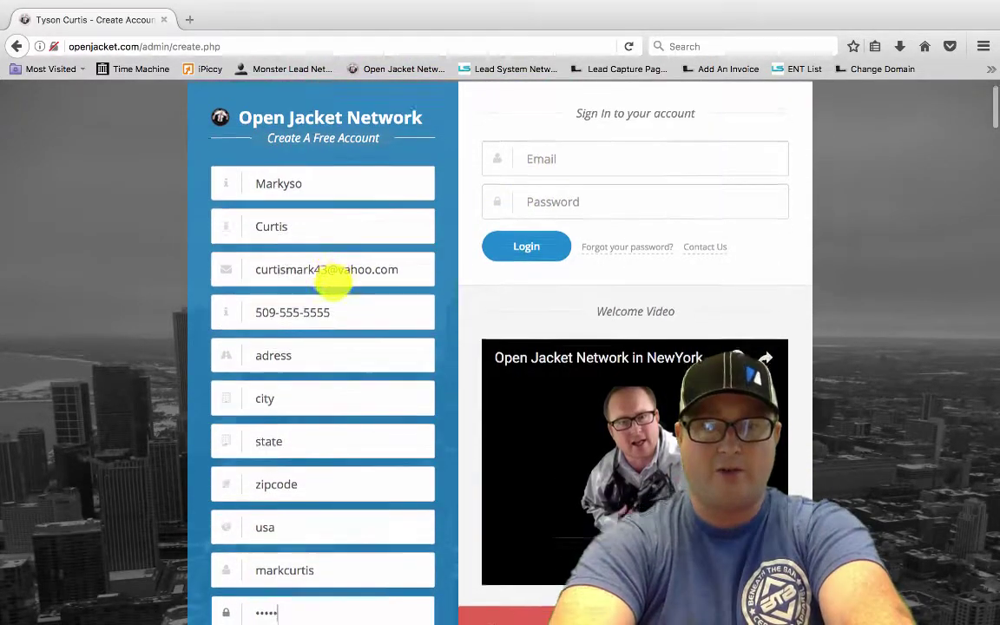
{"action": "scroll", "coordinate": [334, 279], "scroll_direction": "down", "scroll_amount": 4}
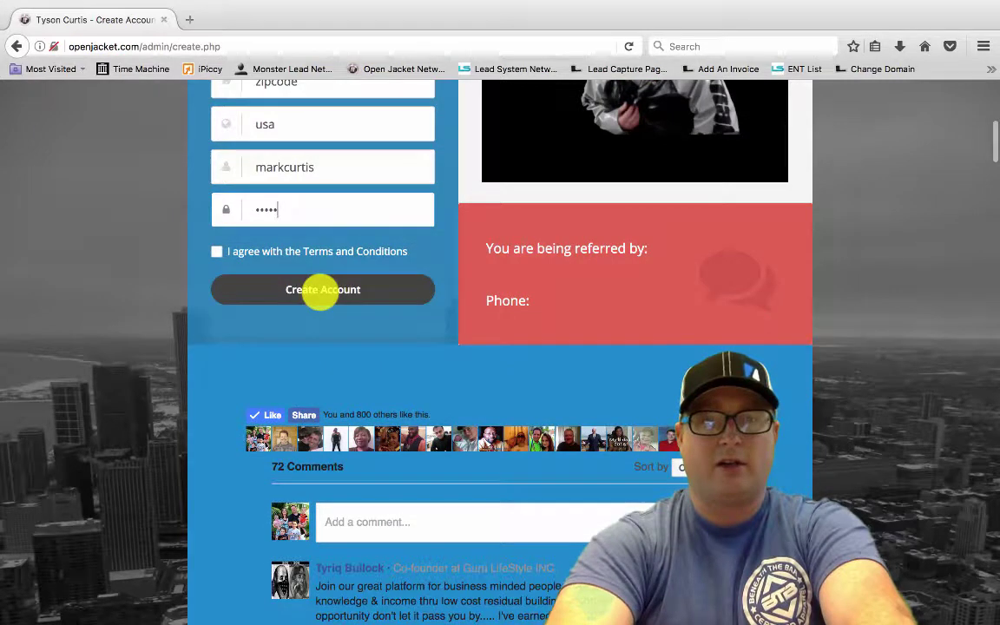
Step: Accept the Terms and Conditions, create the account, and save the login in Firefox
{"action": "left_click", "coordinate": [217, 251]}
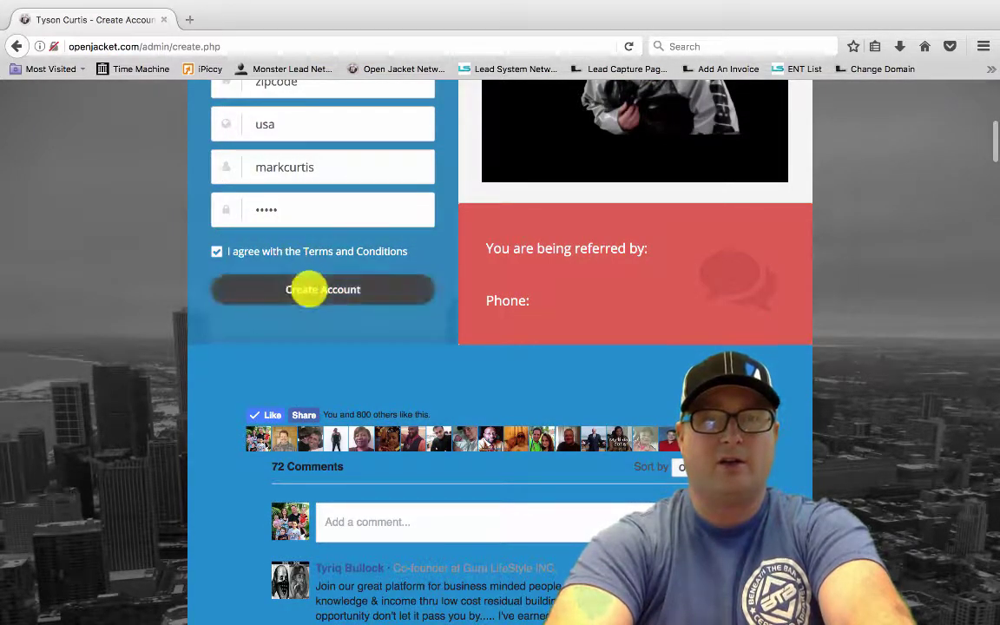
{"action": "left_click", "coordinate": [308, 289]}
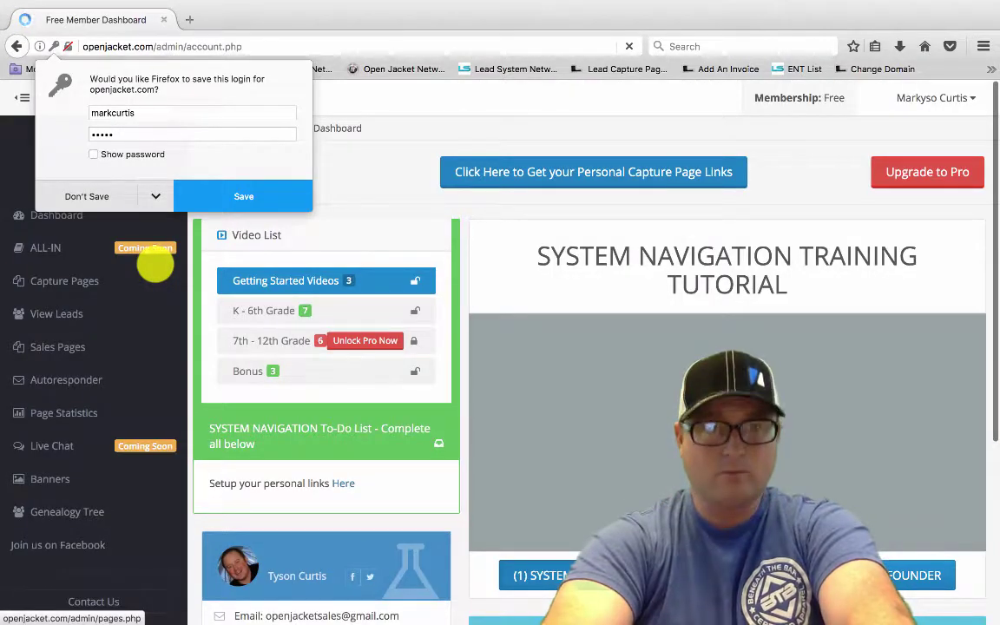
{"action": "left_click", "coordinate": [270, 199]}
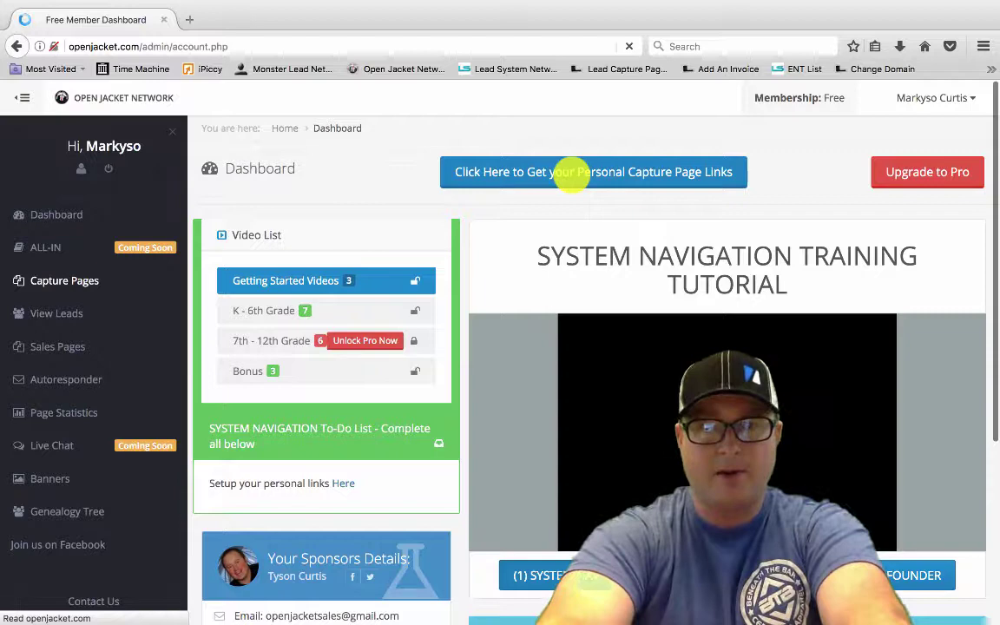
Step: View the personal capture page links and Pro pricing, then decline the upgrade
{"action": "left_click", "coordinate": [570, 173]}
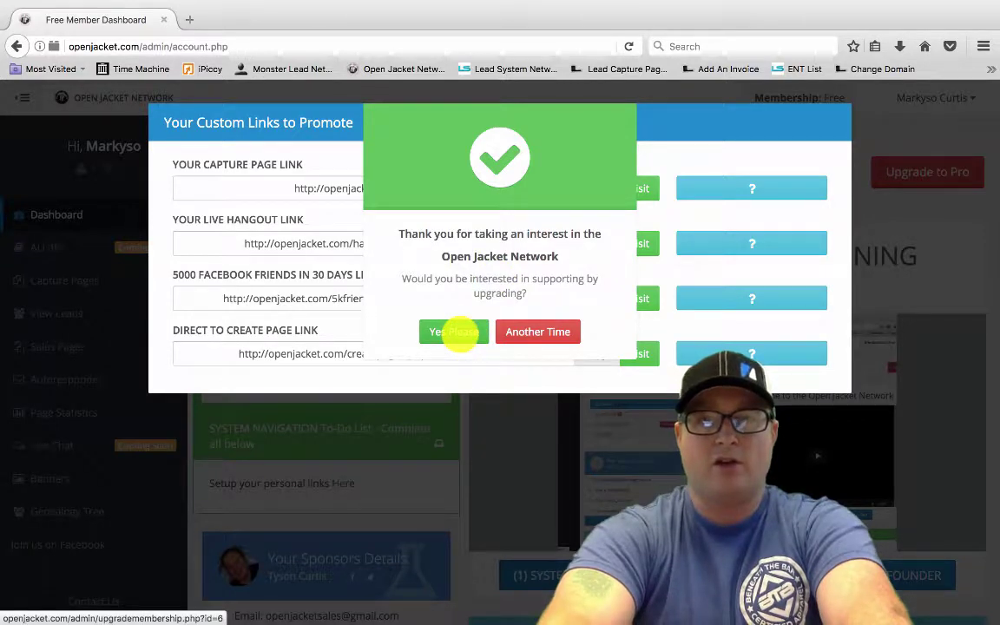
{"action": "left_click", "coordinate": [454, 332]}
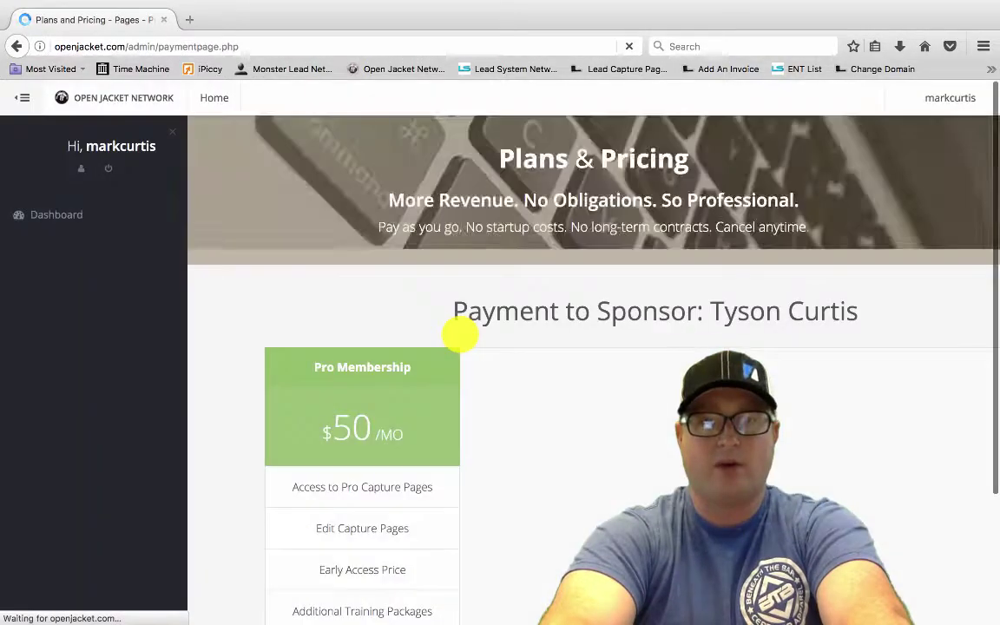
{"action": "scroll", "coordinate": [319, 453], "scroll_direction": "down", "scroll_amount": 3}
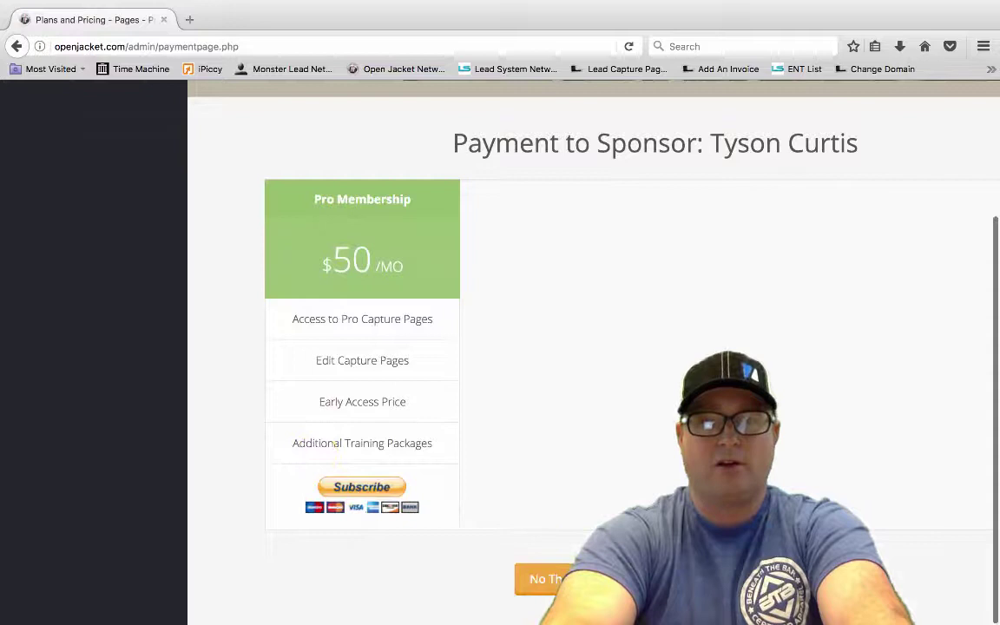
{"action": "left_click", "coordinate": [540, 578]}
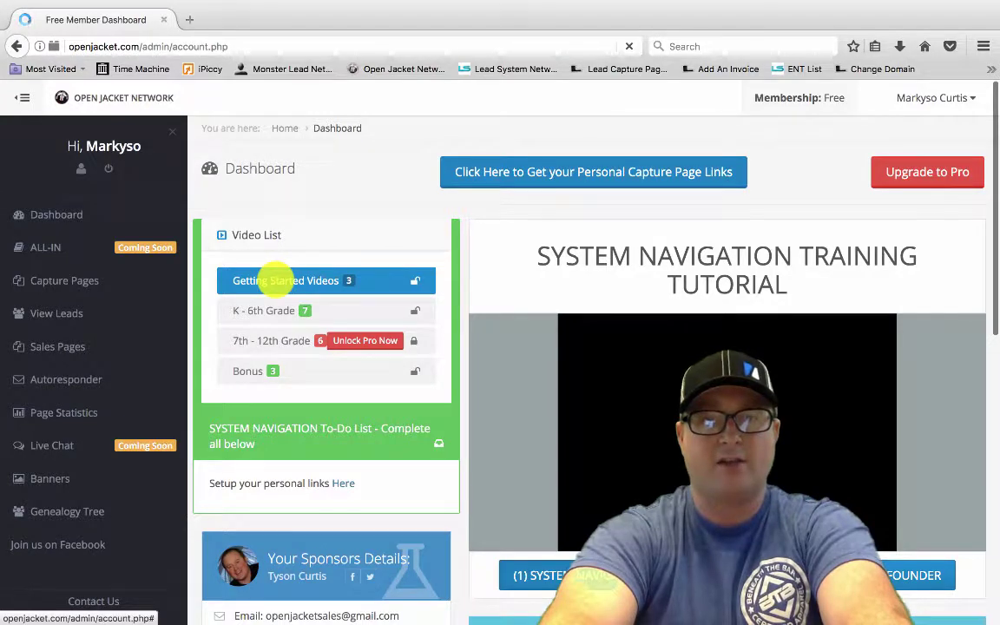
Step: Show the OJN Compensation Plan video, then the K - 6th Grade set with Kindergarten
{"action": "scroll", "coordinate": [487, 340], "scroll_direction": "down", "scroll_amount": 3}
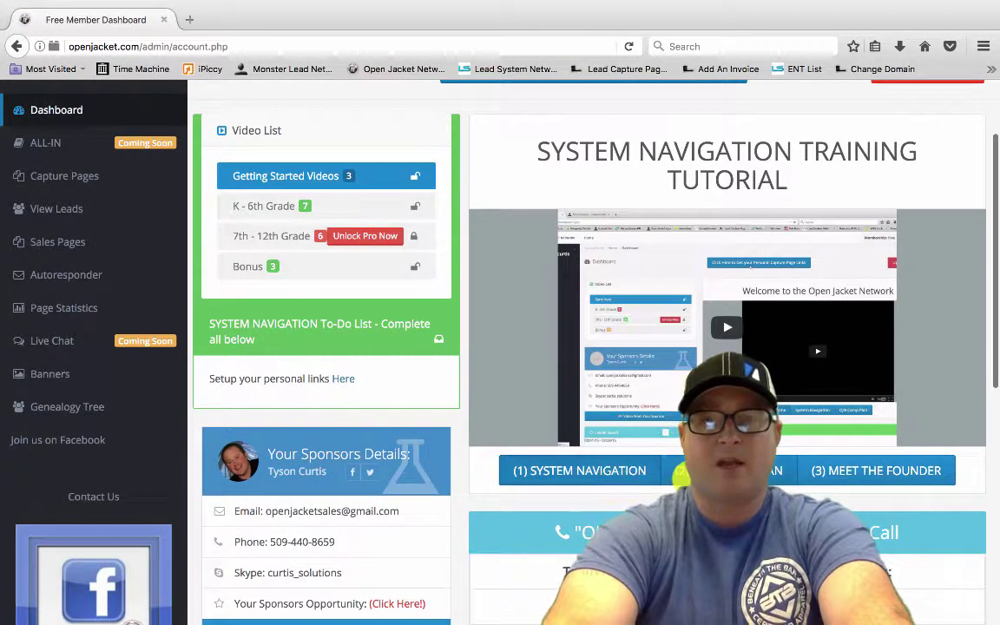
{"action": "left_click", "coordinate": [729, 470]}
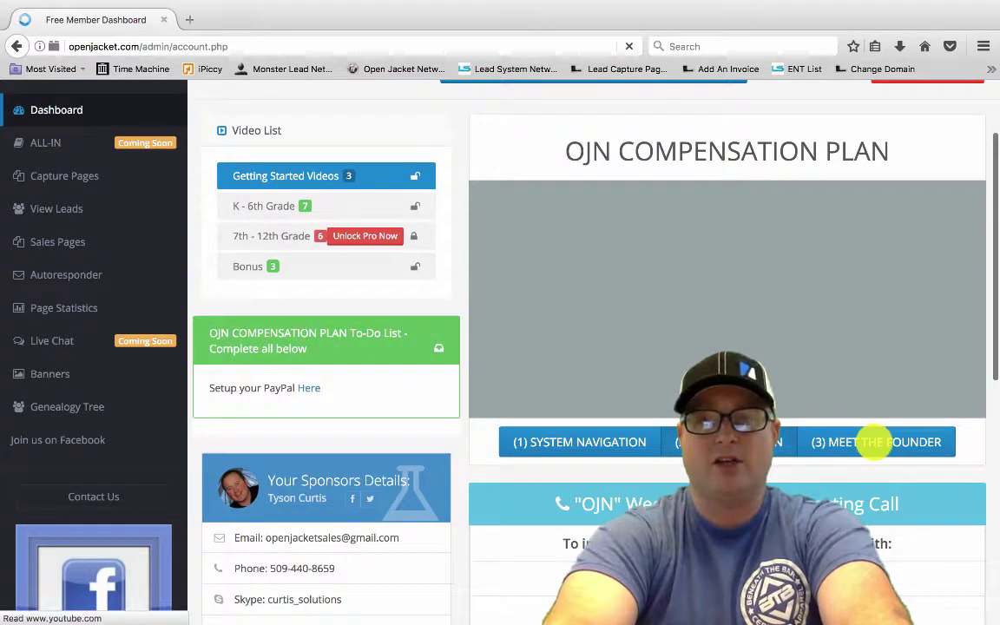
{"action": "left_click", "coordinate": [265, 205]}
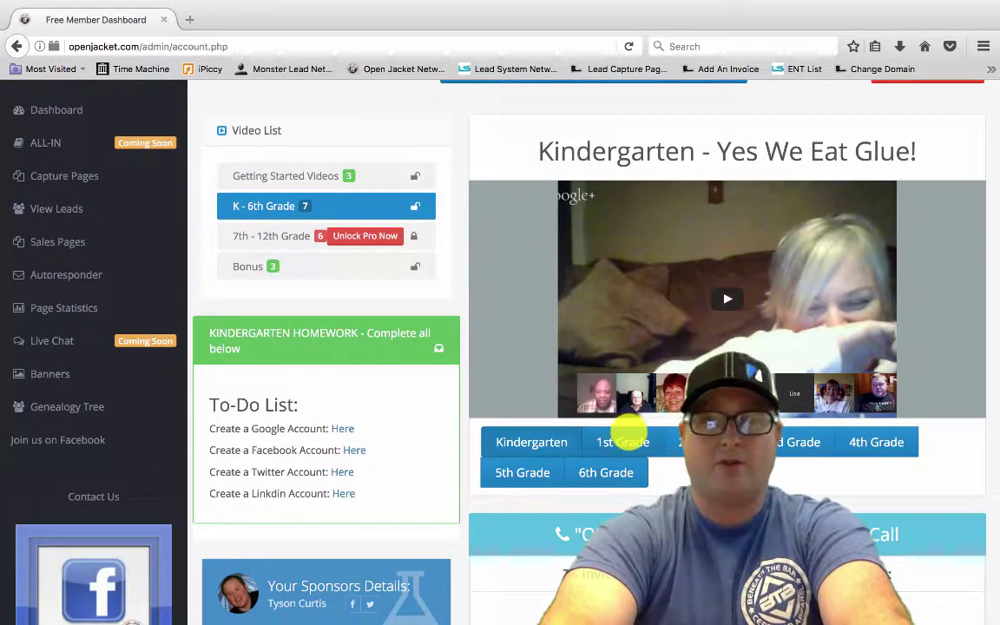
Step: Play the 1st through 6th Grade lessons, then open the locked 7th - 12th Grade videos
{"action": "left_click", "coordinate": [628, 434]}
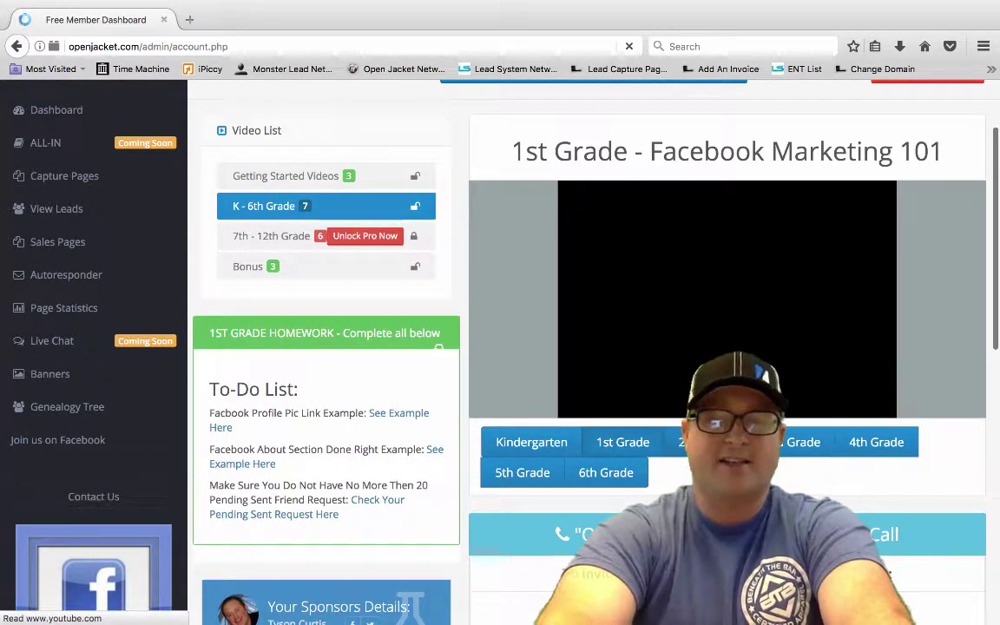
{"action": "left_click", "coordinate": [699, 442]}
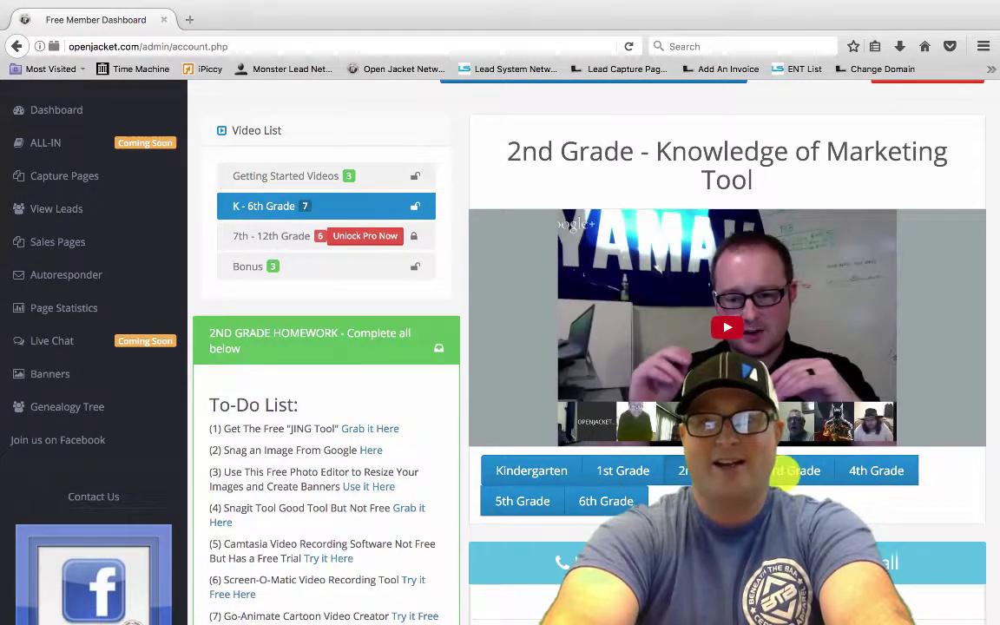
{"action": "left_click", "coordinate": [803, 470]}
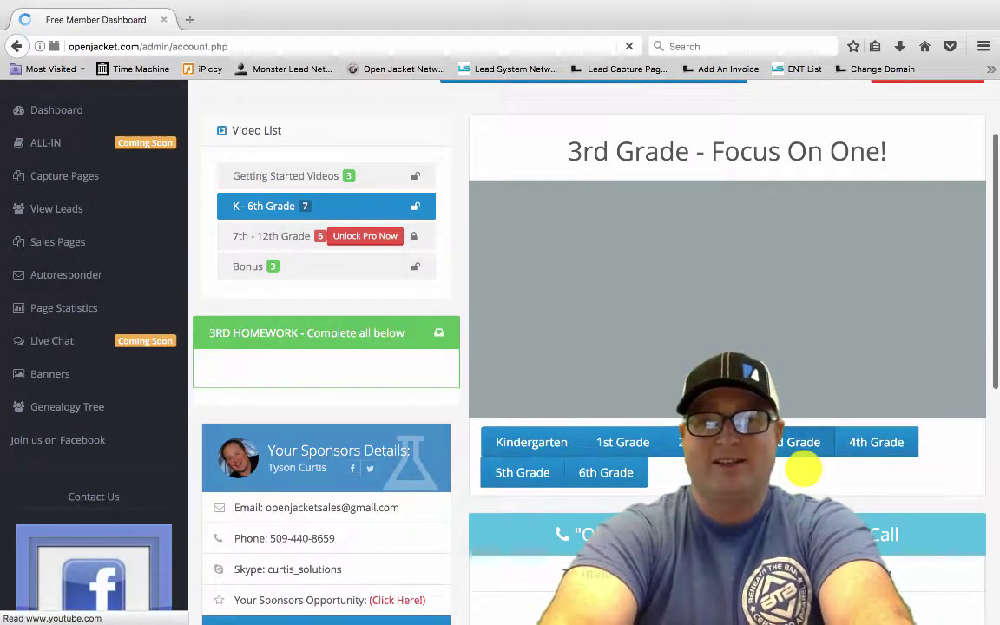
{"action": "left_click", "coordinate": [867, 442]}
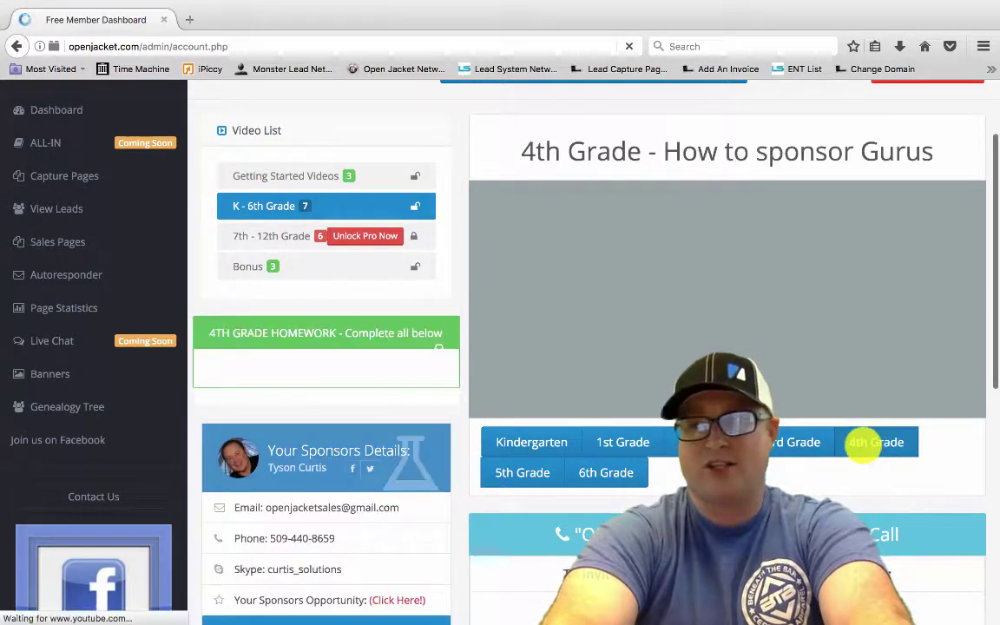
{"action": "left_click", "coordinate": [521, 472]}
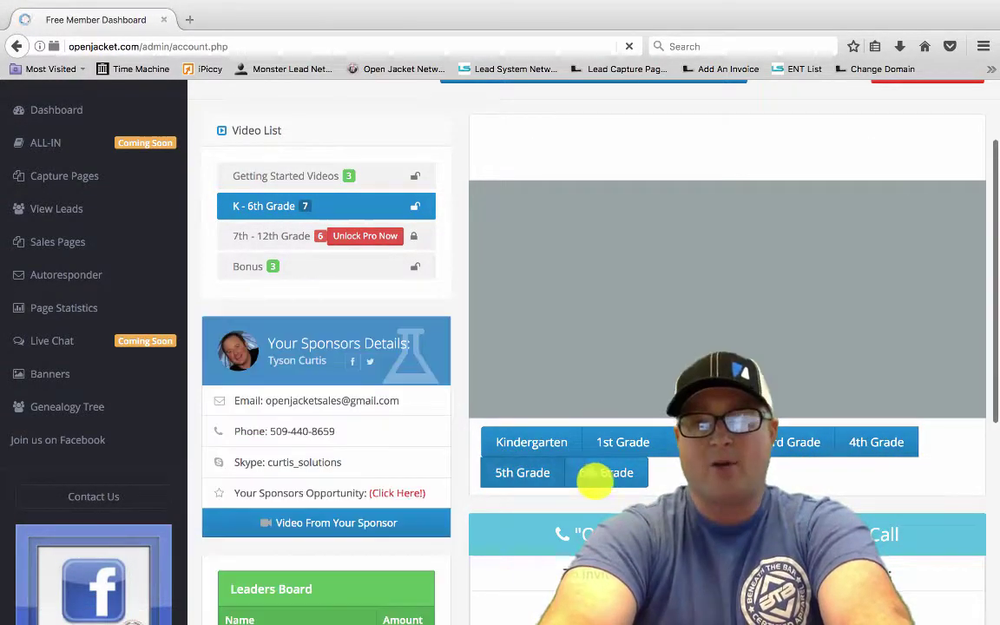
{"action": "left_click", "coordinate": [618, 472]}
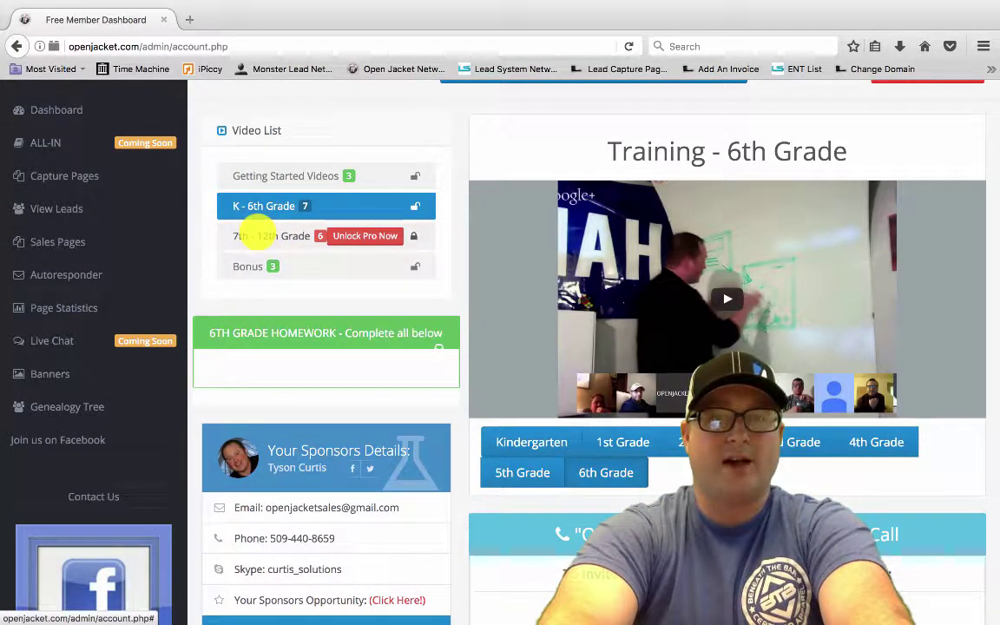
{"action": "left_click", "coordinate": [257, 238]}
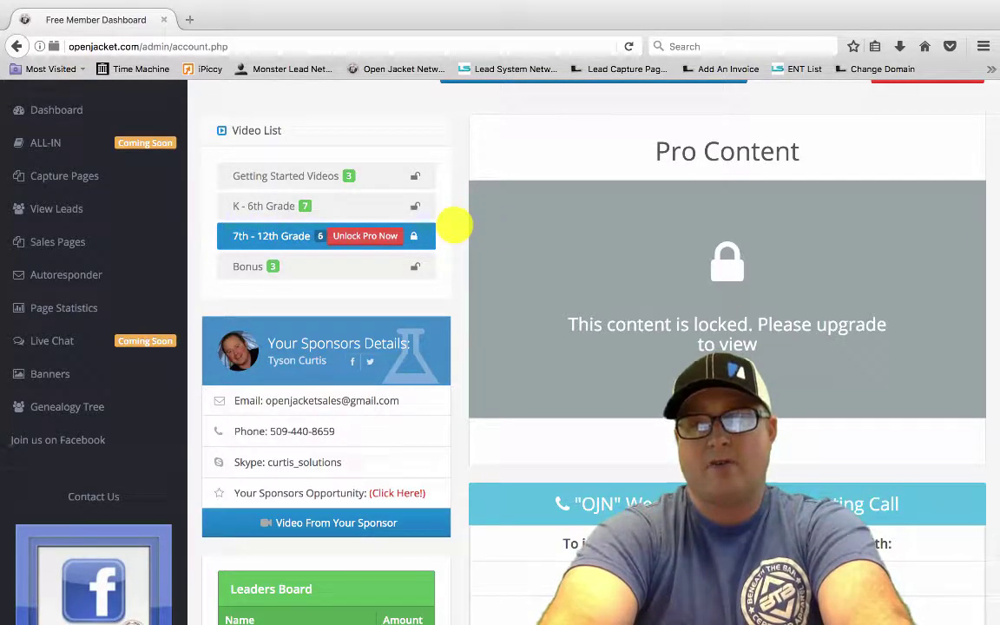
{"action": "scroll", "coordinate": [455, 225], "scroll_direction": "up", "scroll_amount": 3}
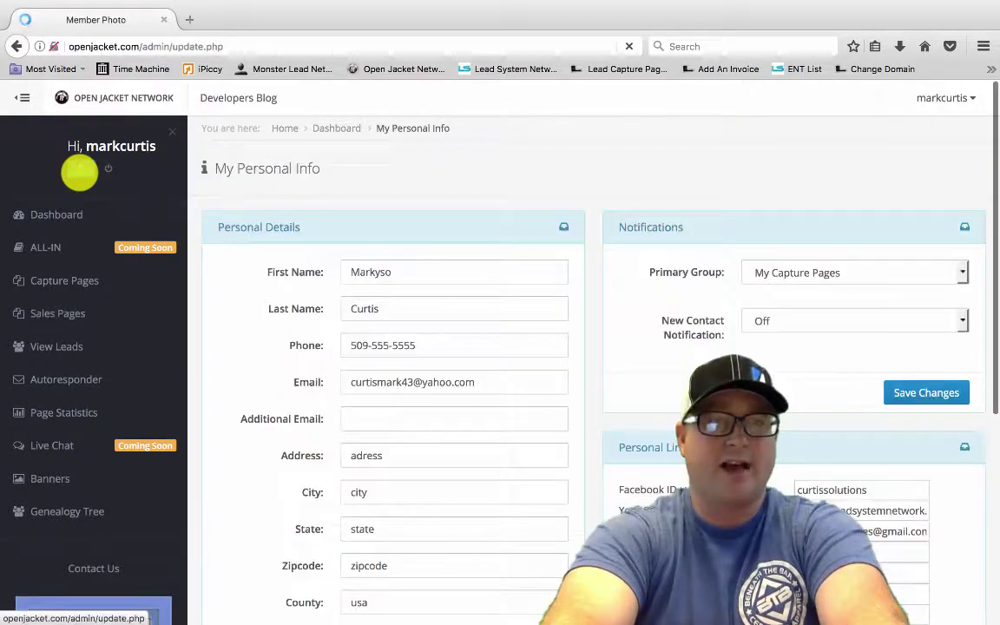
Step: Scroll through My Personal Info, select the PayPal email field, and return to Dashboard
{"action": "scroll", "coordinate": [507, 324], "scroll_direction": "down", "scroll_amount": 2}
{"action": "scroll", "coordinate": [507, 323], "scroll_direction": "down", "scroll_amount": 1}
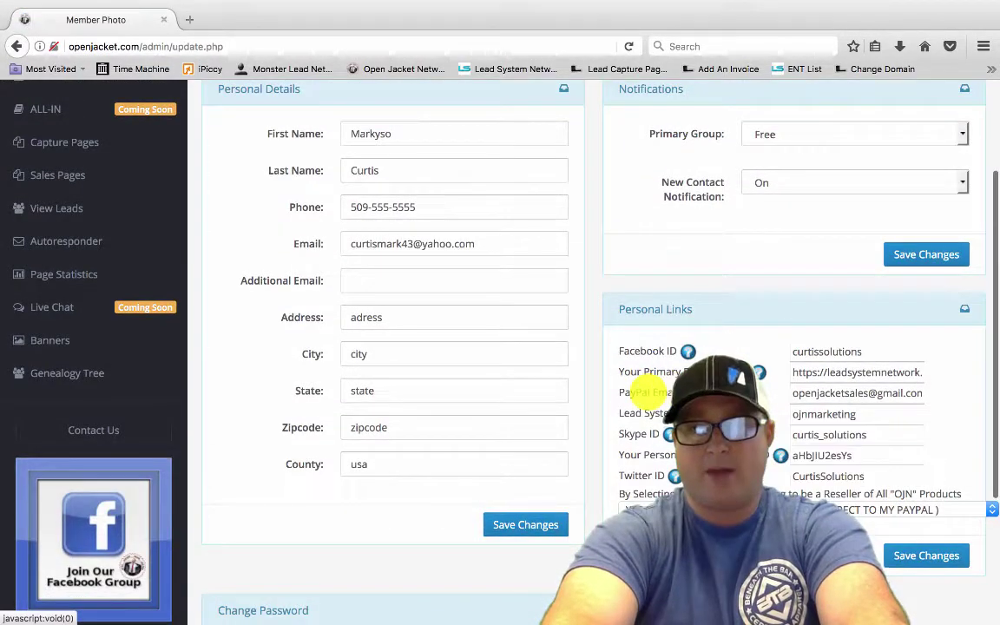
{"action": "left_click_drag", "start_coordinate": [796, 392], "coordinate": [950, 411]}
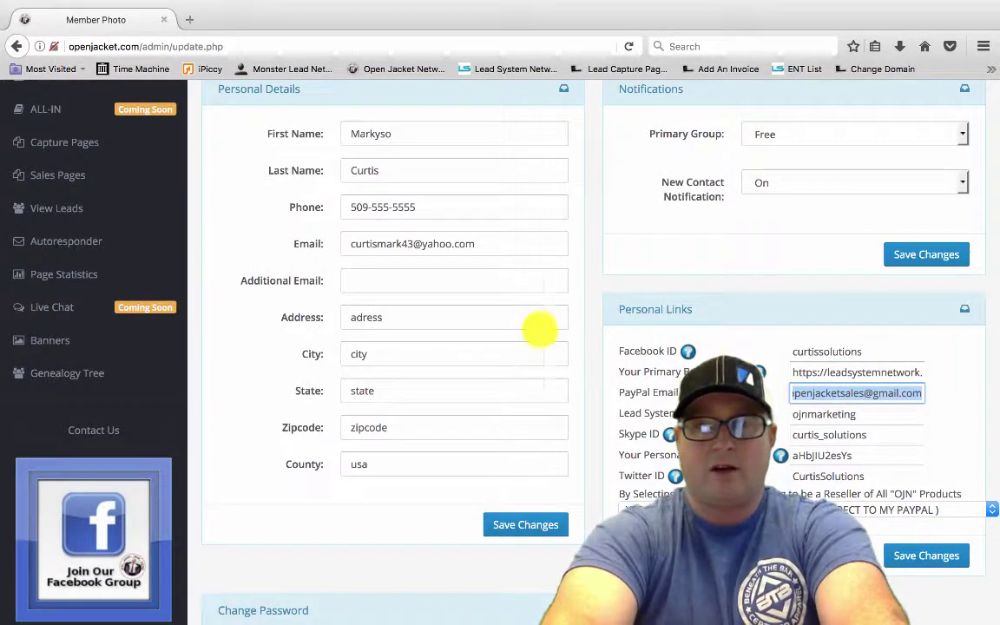
{"action": "scroll", "coordinate": [230, 285], "scroll_direction": "up", "scroll_amount": 1}
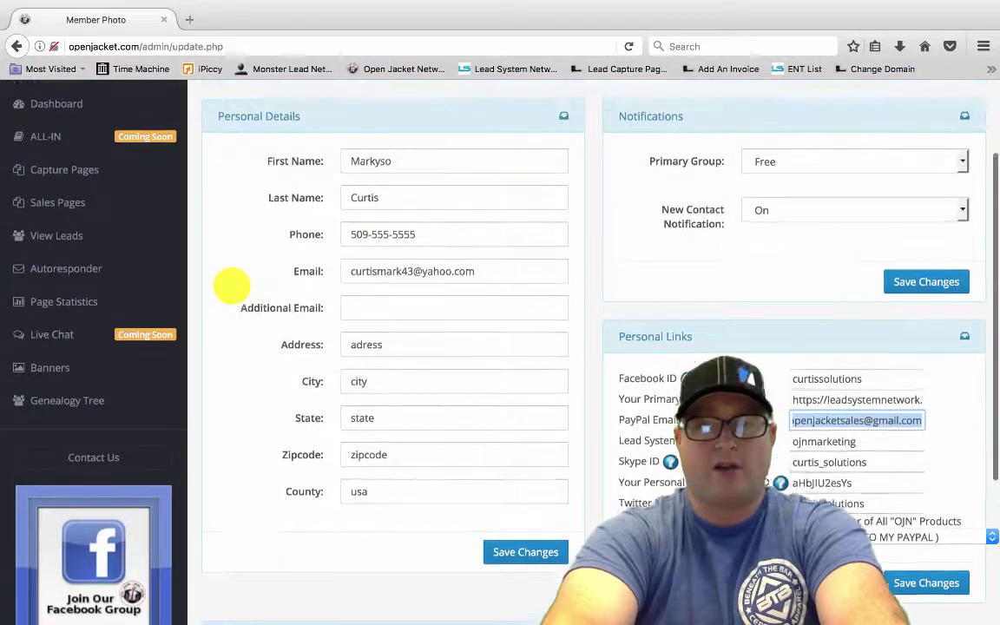
{"action": "scroll", "coordinate": [230, 286], "scroll_direction": "up", "scroll_amount": 2}
{"action": "left_click", "coordinate": [54, 214]}
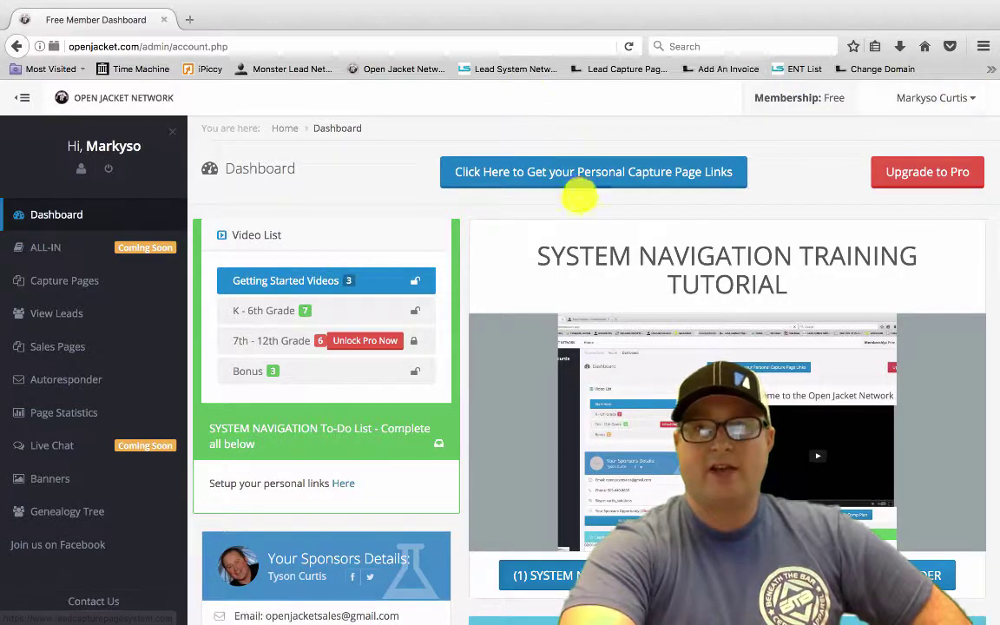
Step: Show the personal promo links and preview the capture page link in a new tab
{"action": "left_click", "coordinate": [599, 171]}
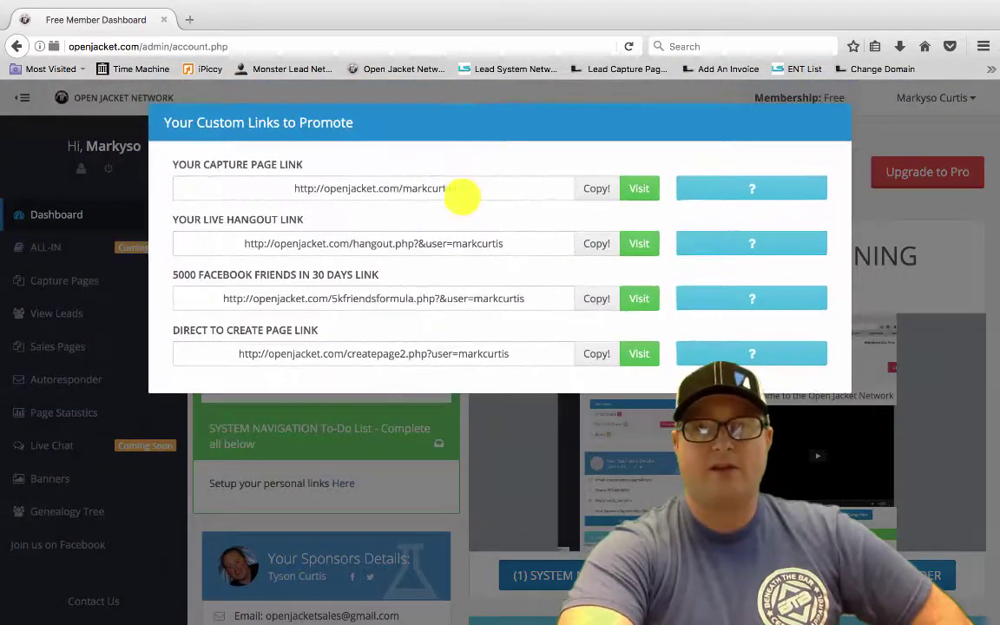
{"action": "left_click", "coordinate": [642, 184]}
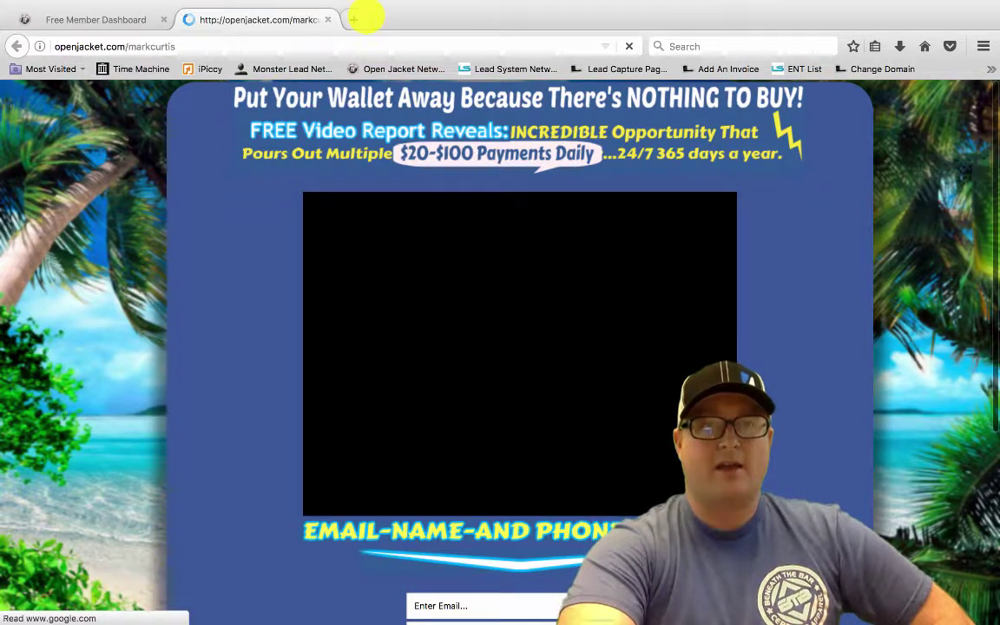
{"action": "left_click", "coordinate": [327, 19]}
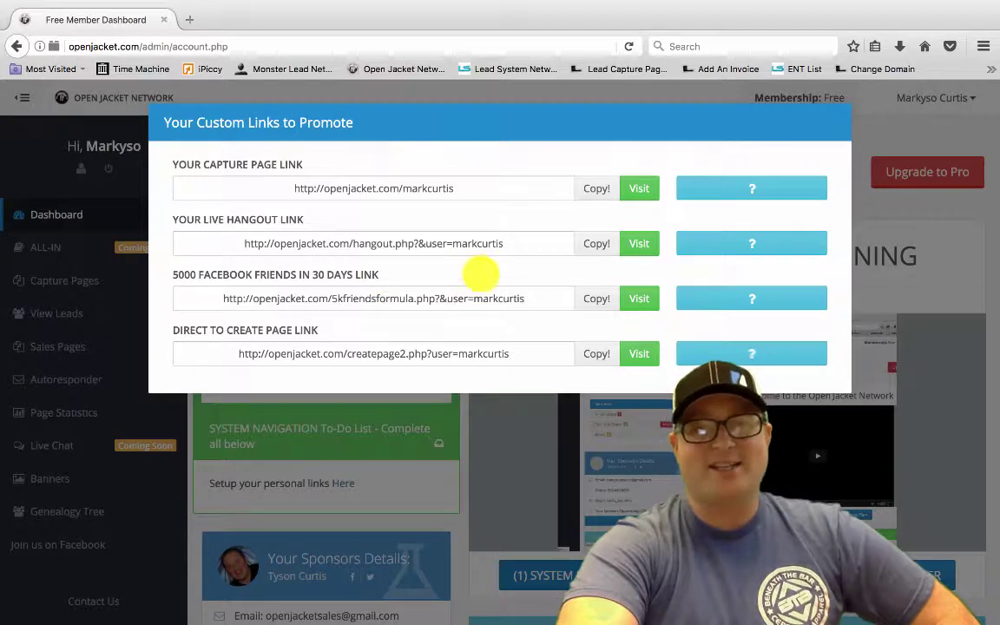
Step: Preview the create-account page link and close its tab
{"action": "left_click", "coordinate": [640, 353]}
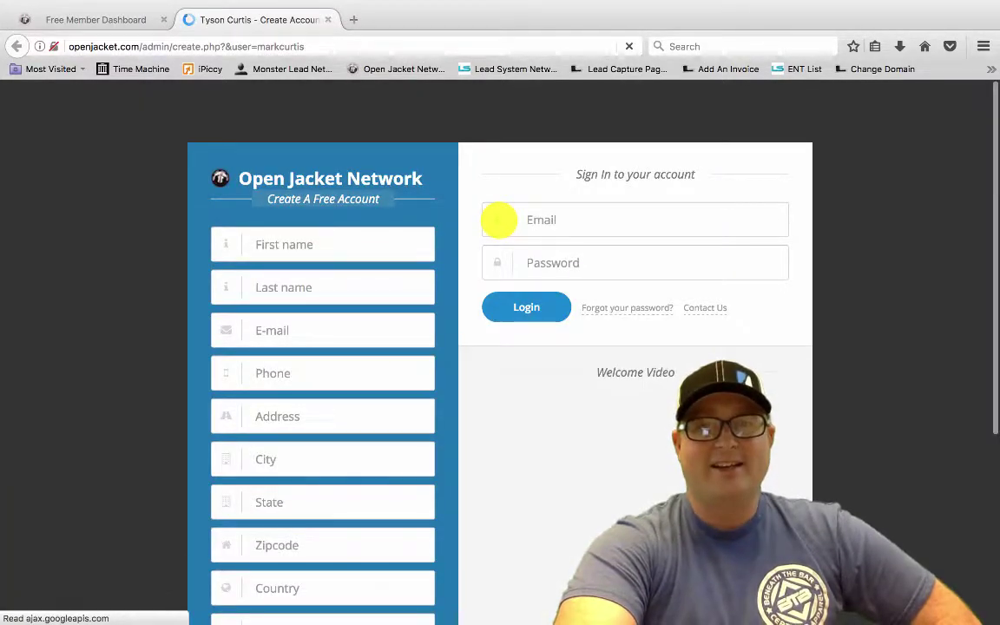
{"action": "scroll", "coordinate": [417, 225], "scroll_direction": "down", "scroll_amount": 5}
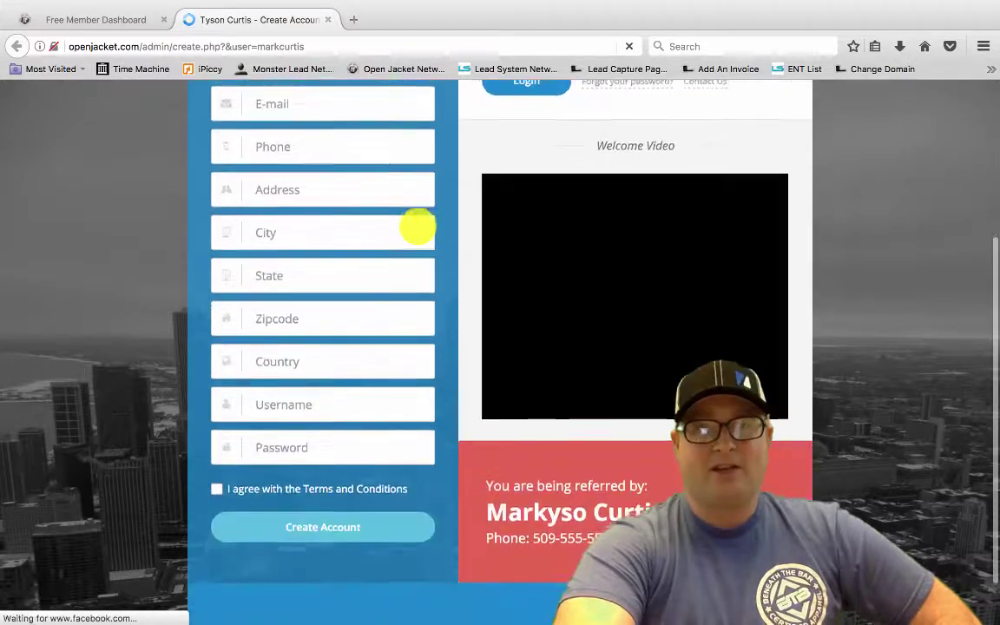
{"action": "scroll", "coordinate": [417, 227], "scroll_direction": "down", "scroll_amount": 1}
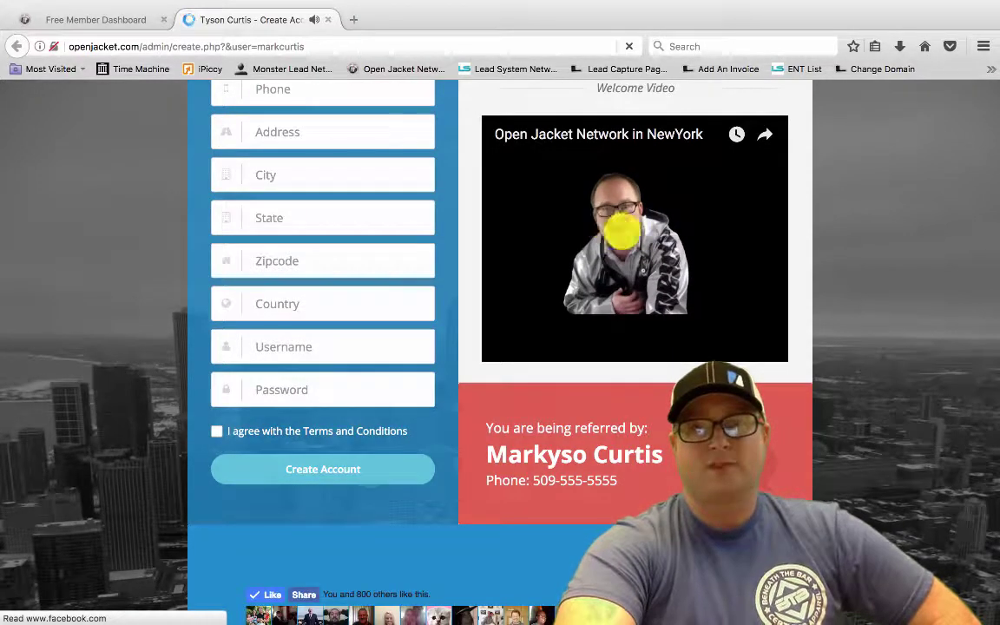
{"action": "scroll", "coordinate": [508, 167], "scroll_direction": "up", "scroll_amount": 5}
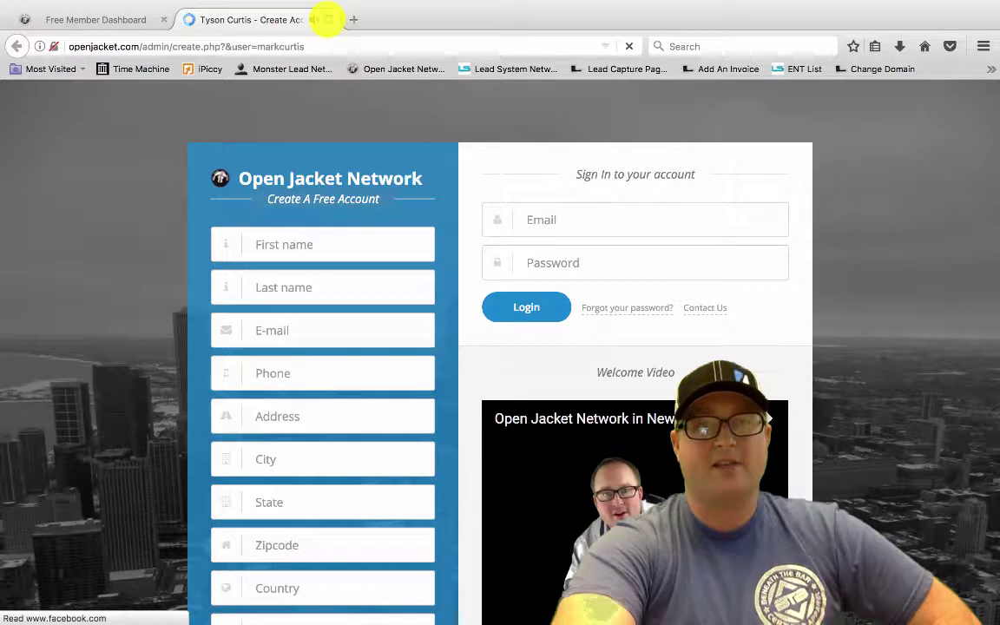
{"action": "left_click", "coordinate": [326, 20]}
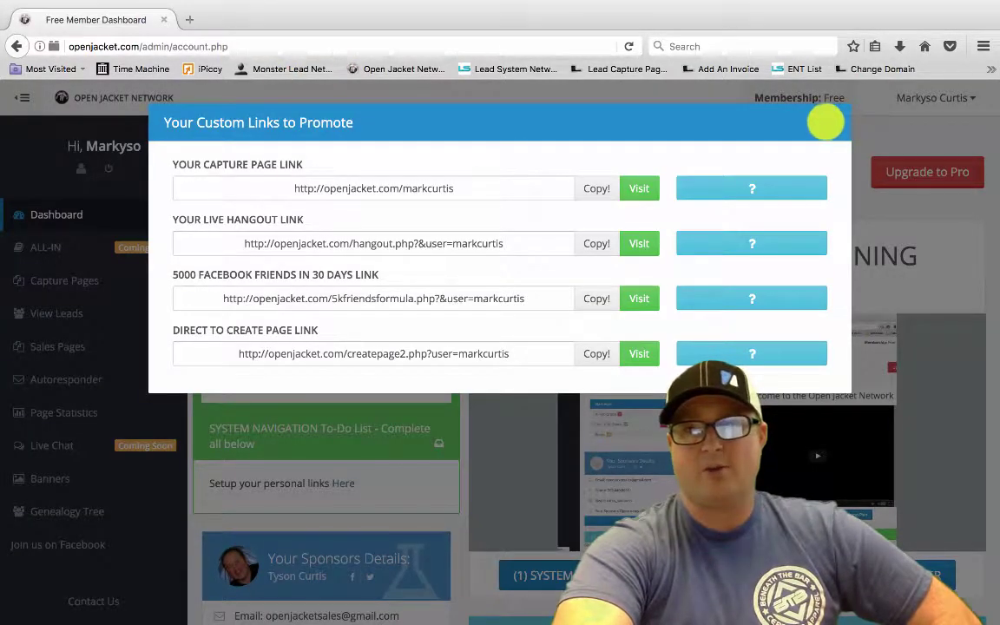
Step: Review the $50/month Pro plan on Plans & Pricing, then return to Dashboard
{"action": "left_click", "coordinate": [827, 124]}
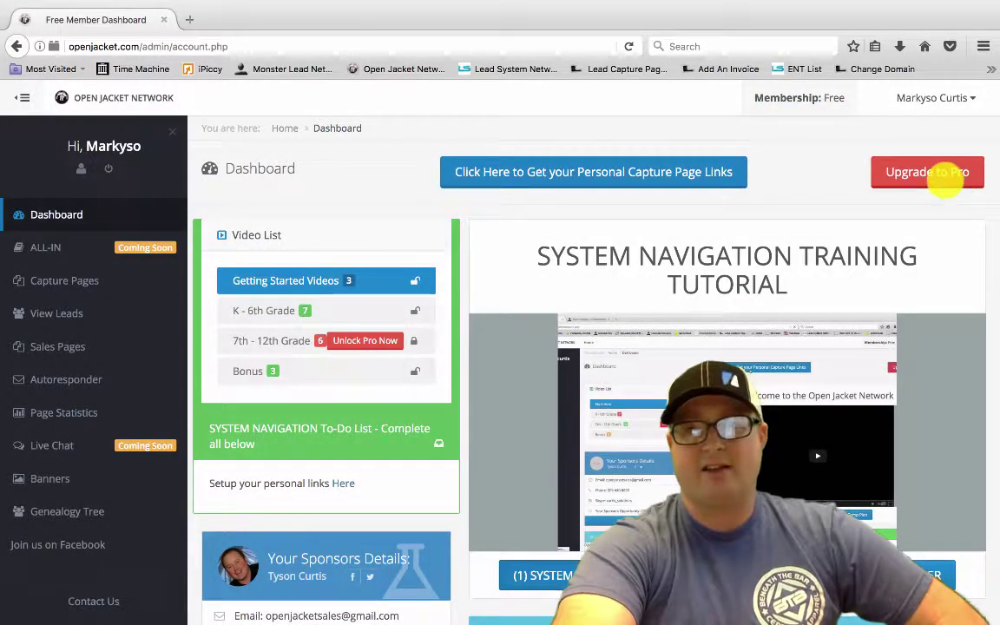
{"action": "left_click", "coordinate": [944, 177]}
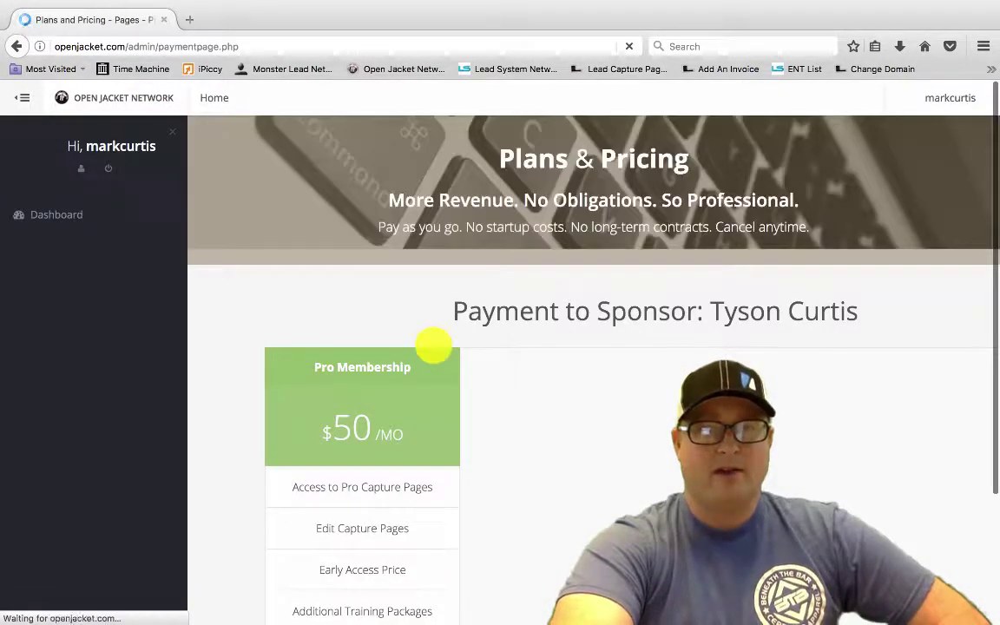
{"action": "scroll", "coordinate": [433, 346], "scroll_direction": "down", "scroll_amount": 1}
{"action": "scroll", "coordinate": [433, 346], "scroll_direction": "down", "scroll_amount": 1}
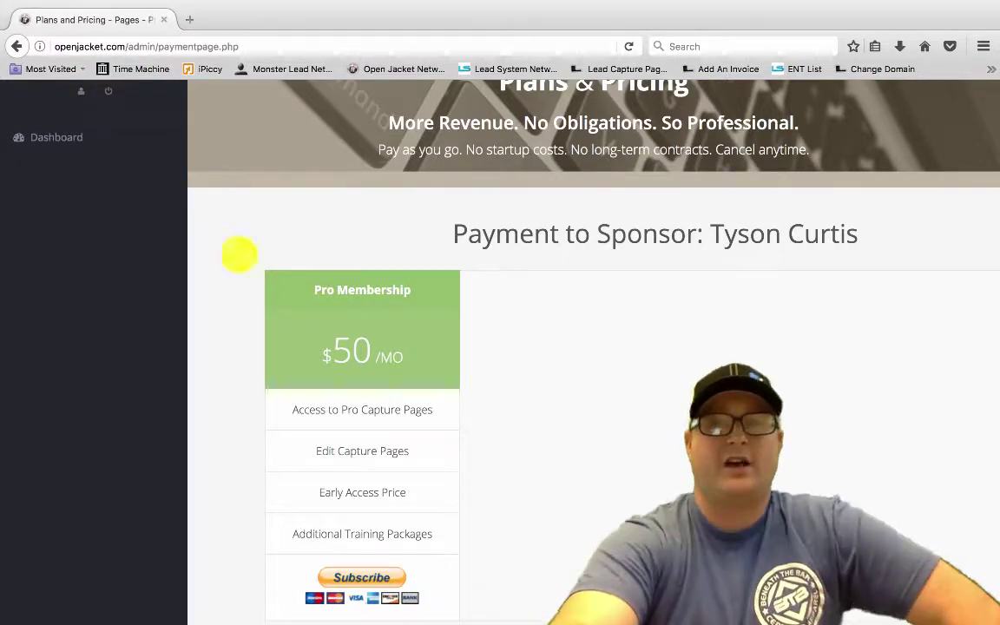
{"action": "scroll", "coordinate": [223, 240], "scroll_direction": "up", "scroll_amount": 1}
{"action": "scroll", "coordinate": [223, 240], "scroll_direction": "up", "scroll_amount": 3}
{"action": "left_click", "coordinate": [58, 214]}
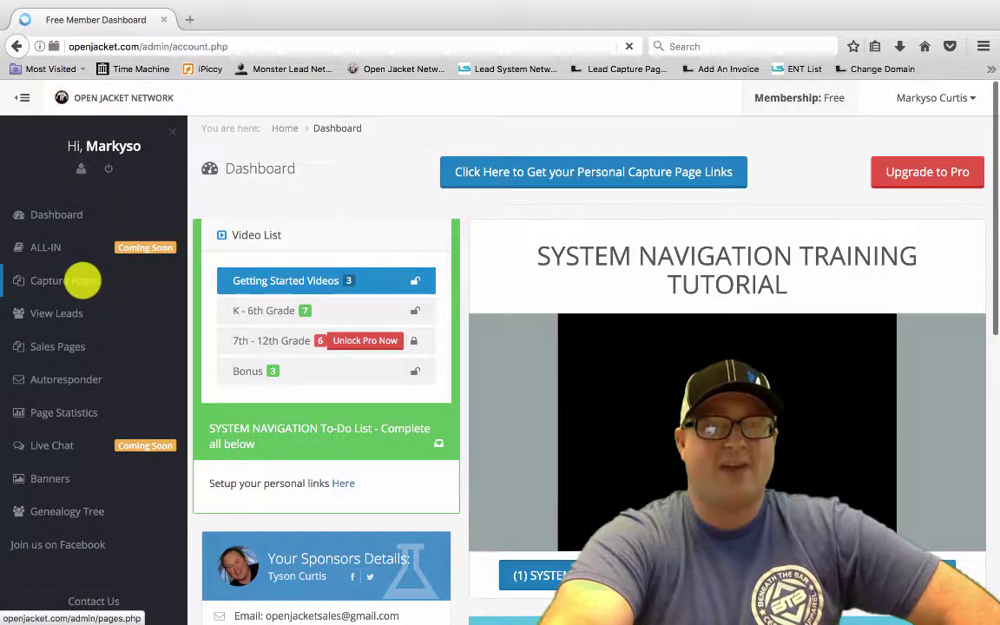
Step: Scroll through the free capture page template thumbnails
{"action": "left_click", "coordinate": [81, 280]}
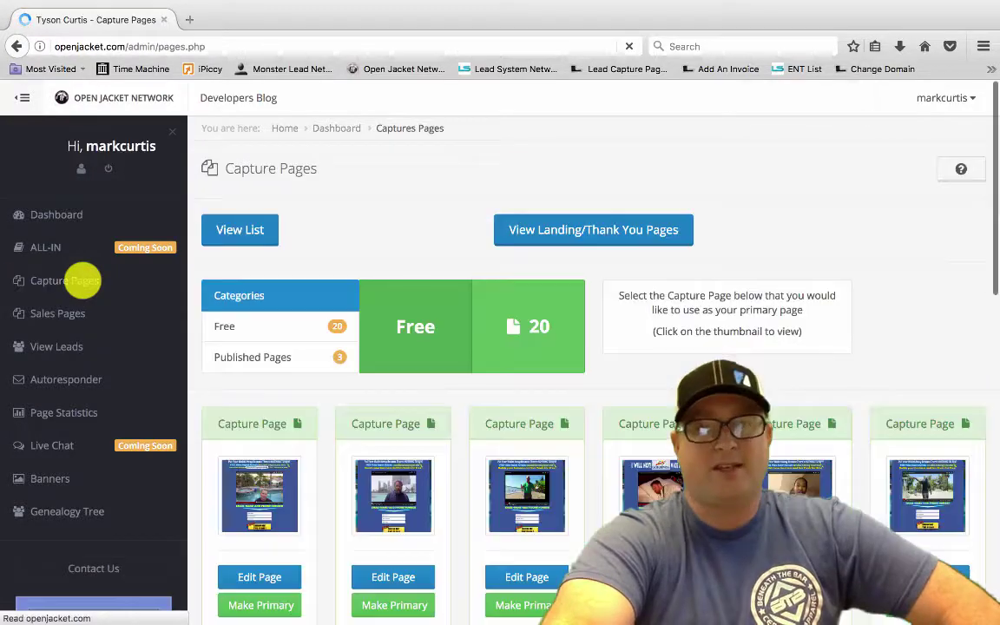
{"action": "scroll", "coordinate": [317, 373], "scroll_direction": "down", "scroll_amount": 2}
{"action": "scroll", "coordinate": [317, 373], "scroll_direction": "down", "scroll_amount": 2}
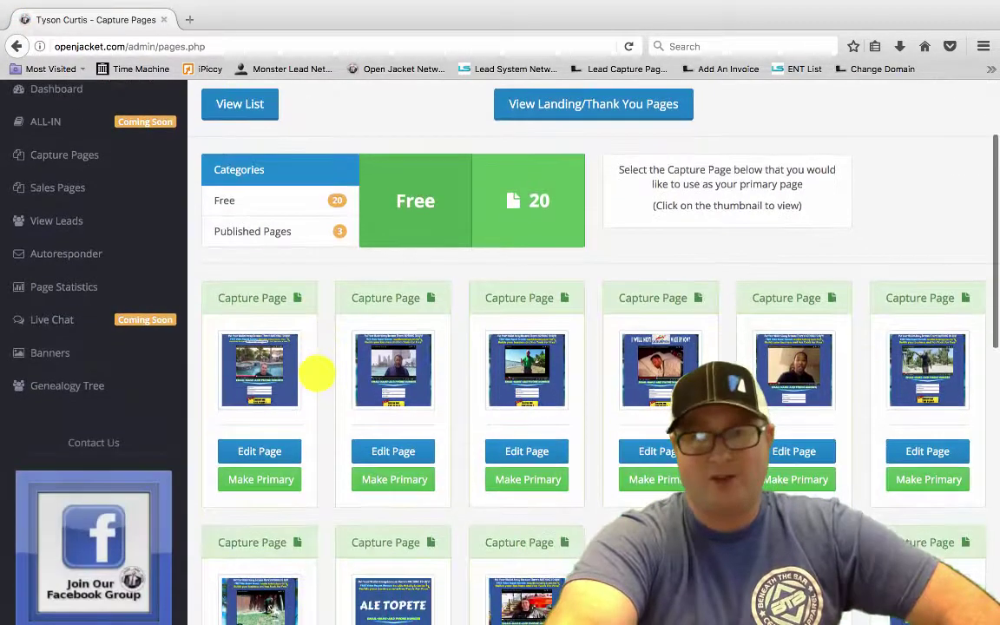
{"action": "scroll", "coordinate": [317, 373], "scroll_direction": "down", "scroll_amount": 3}
{"action": "scroll", "coordinate": [316, 373], "scroll_direction": "down", "scroll_amount": 2}
{"action": "scroll", "coordinate": [317, 373], "scroll_direction": "up", "scroll_amount": 9}
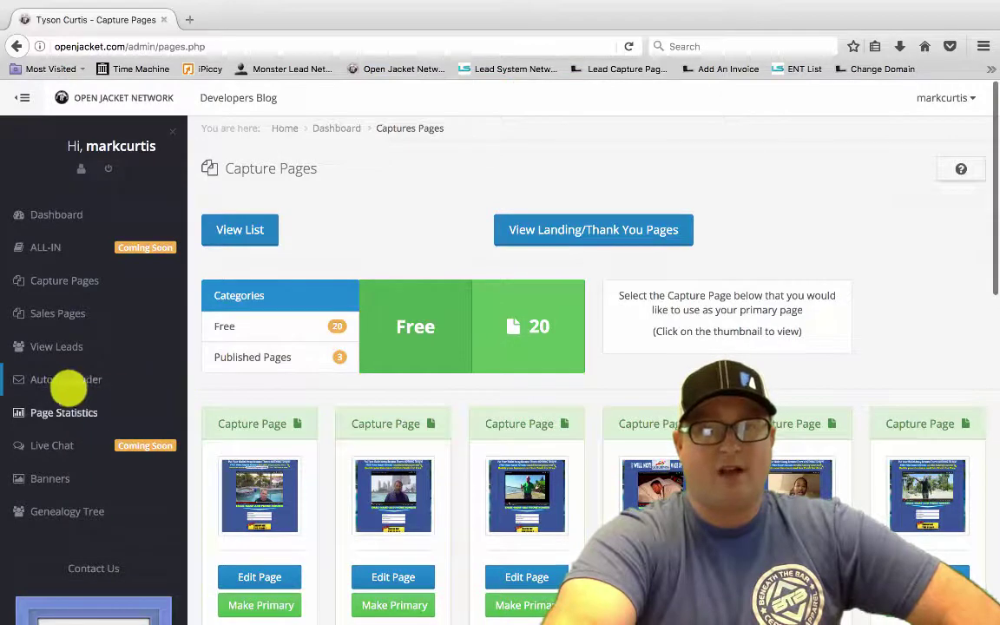
Step: Look over the Autoresponder's preset follow-up emails with their send days and subjects
{"action": "left_click", "coordinate": [66, 379]}
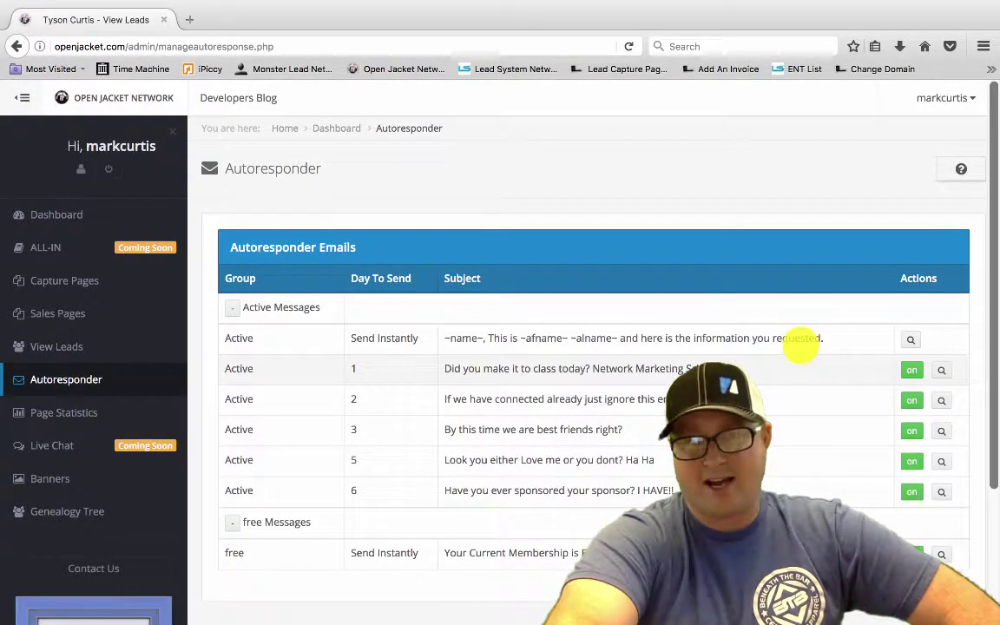
{"action": "scroll", "coordinate": [836, 378], "scroll_direction": "down", "scroll_amount": 1}
{"action": "scroll", "coordinate": [834, 378], "scroll_direction": "up", "scroll_amount": 1}
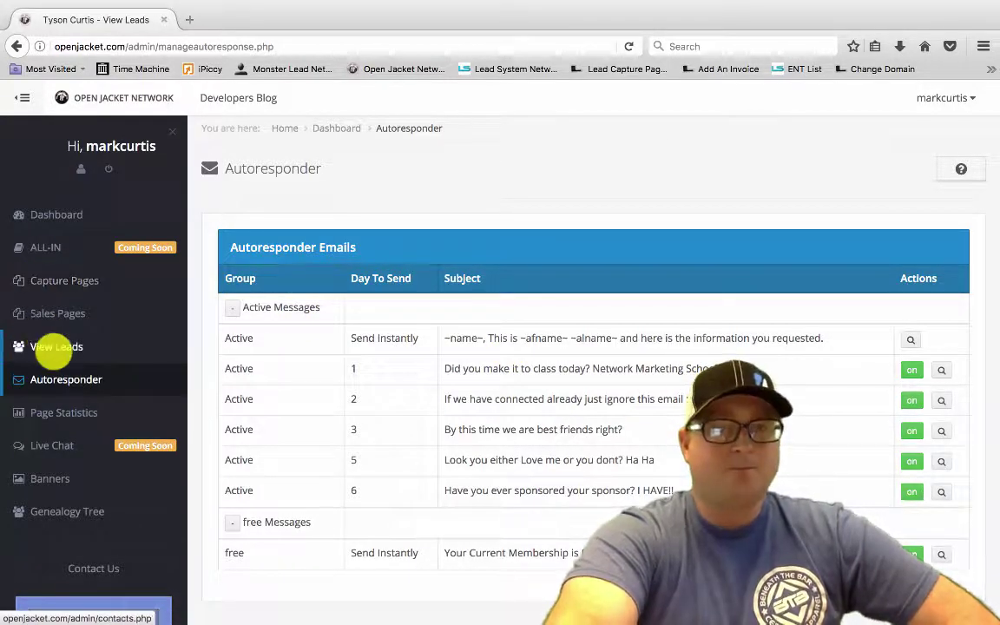
Step: Check View Leads' empty Info Table (0 of 50 contacts), then go back to Dashboard
{"action": "left_click", "coordinate": [56, 346]}
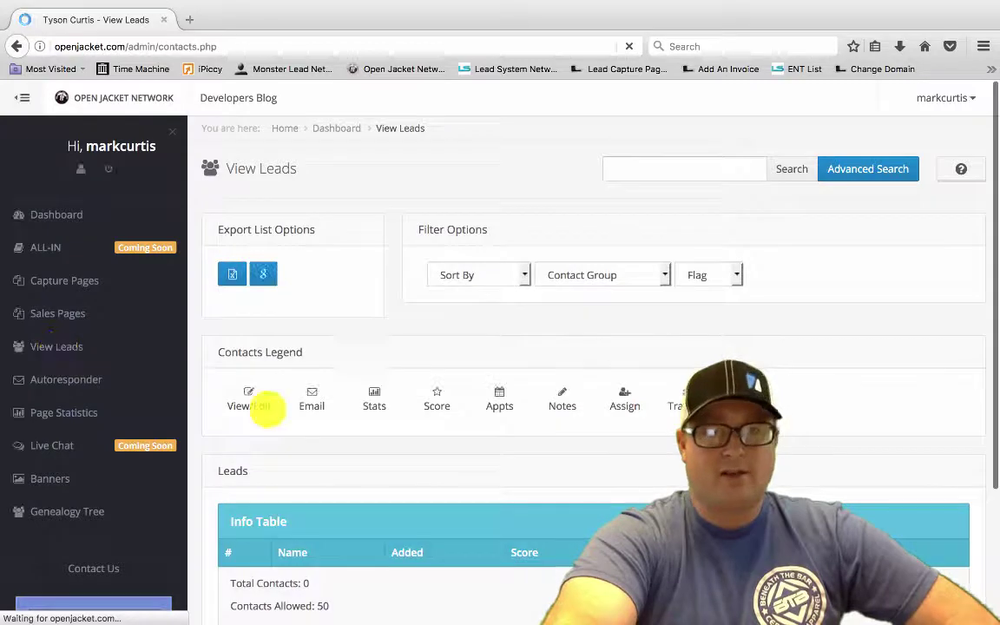
{"action": "scroll", "coordinate": [292, 429], "scroll_direction": "down", "scroll_amount": 3}
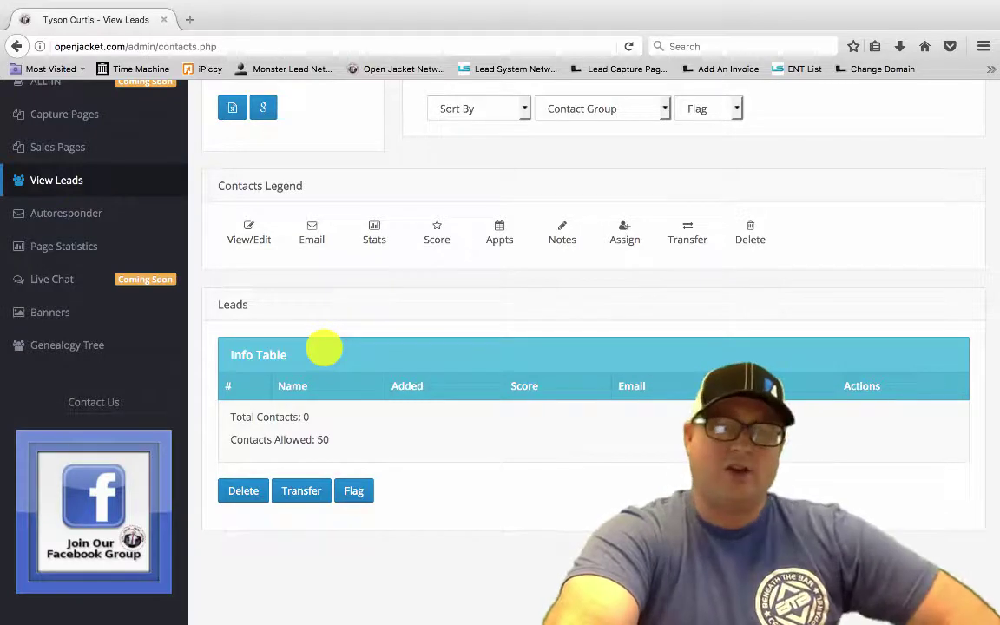
{"action": "scroll", "coordinate": [324, 348], "scroll_direction": "up", "scroll_amount": 4}
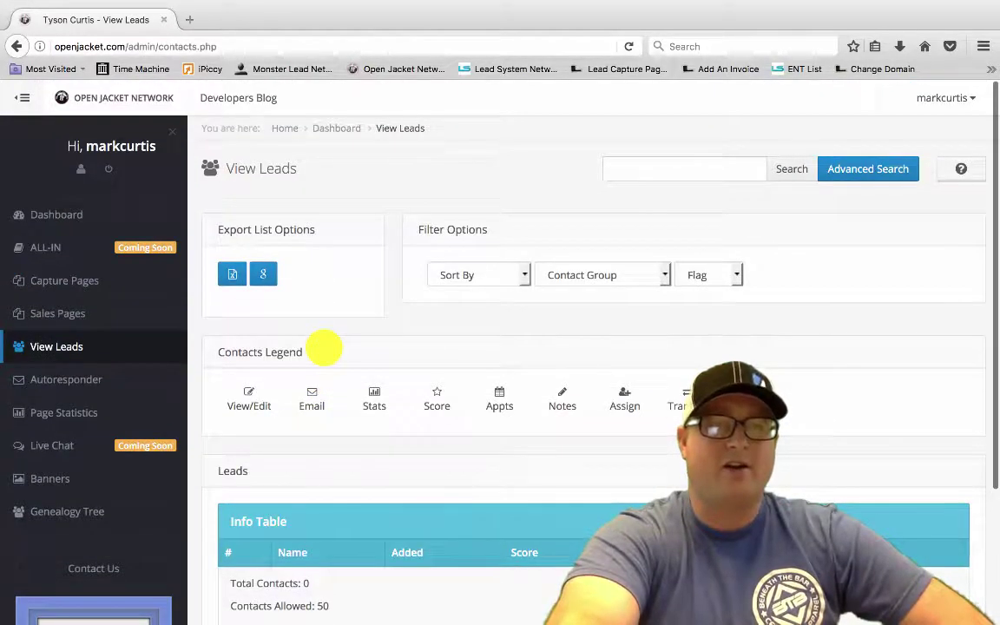
{"action": "left_click", "coordinate": [56, 214]}
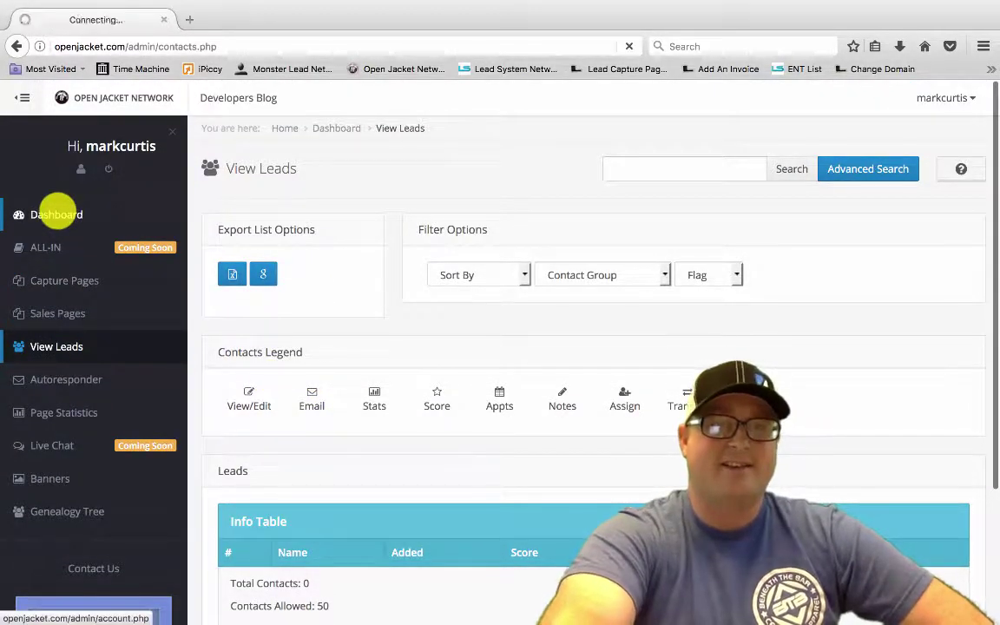